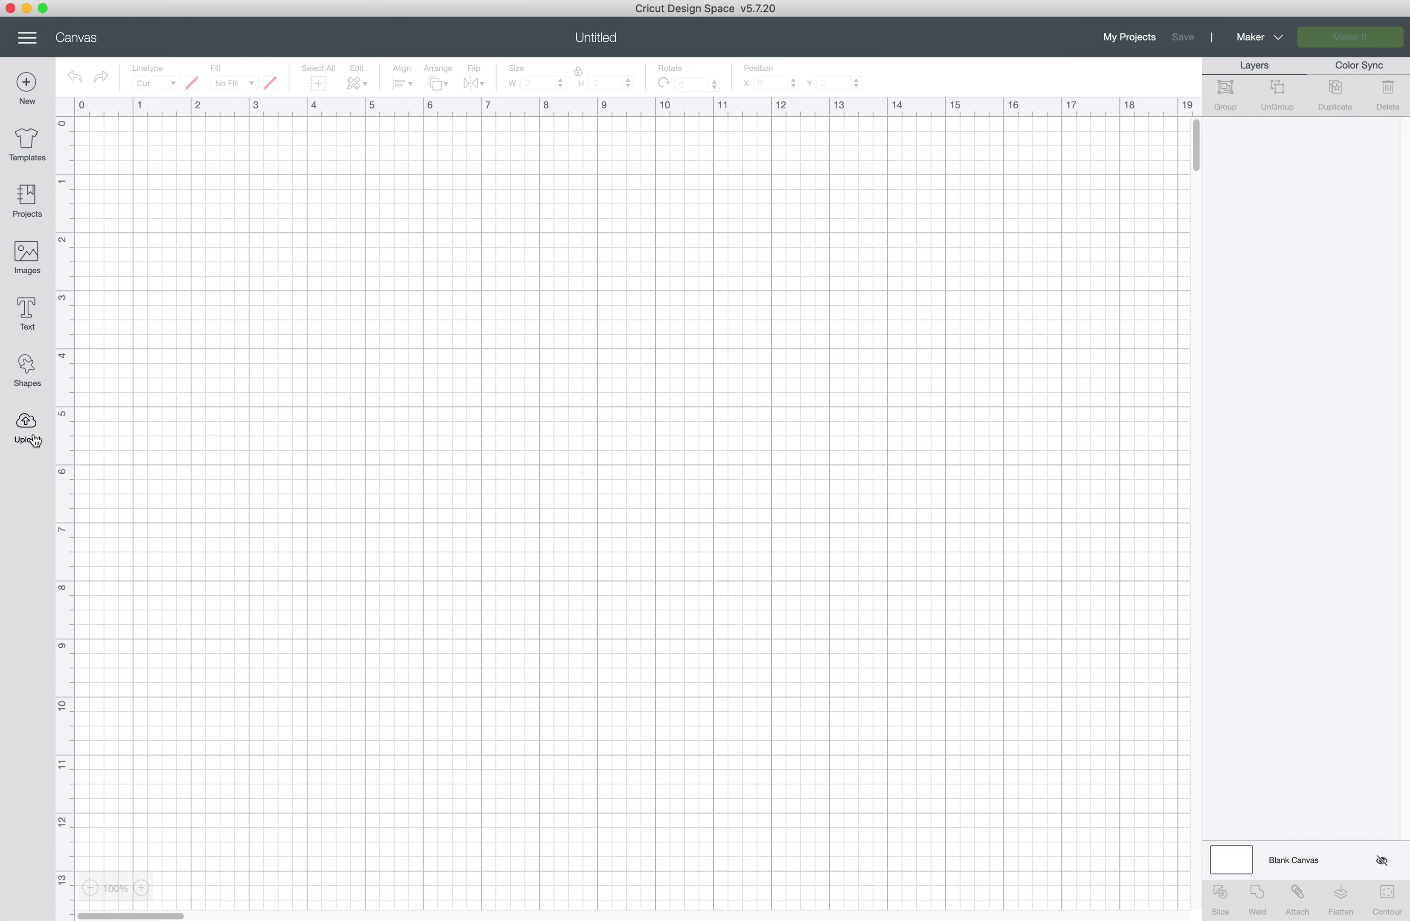
- Upload the photo 4W0B2381.jpg from the Mockups folder as a new image
click(27, 423)
click(391, 419)
click(737, 467)
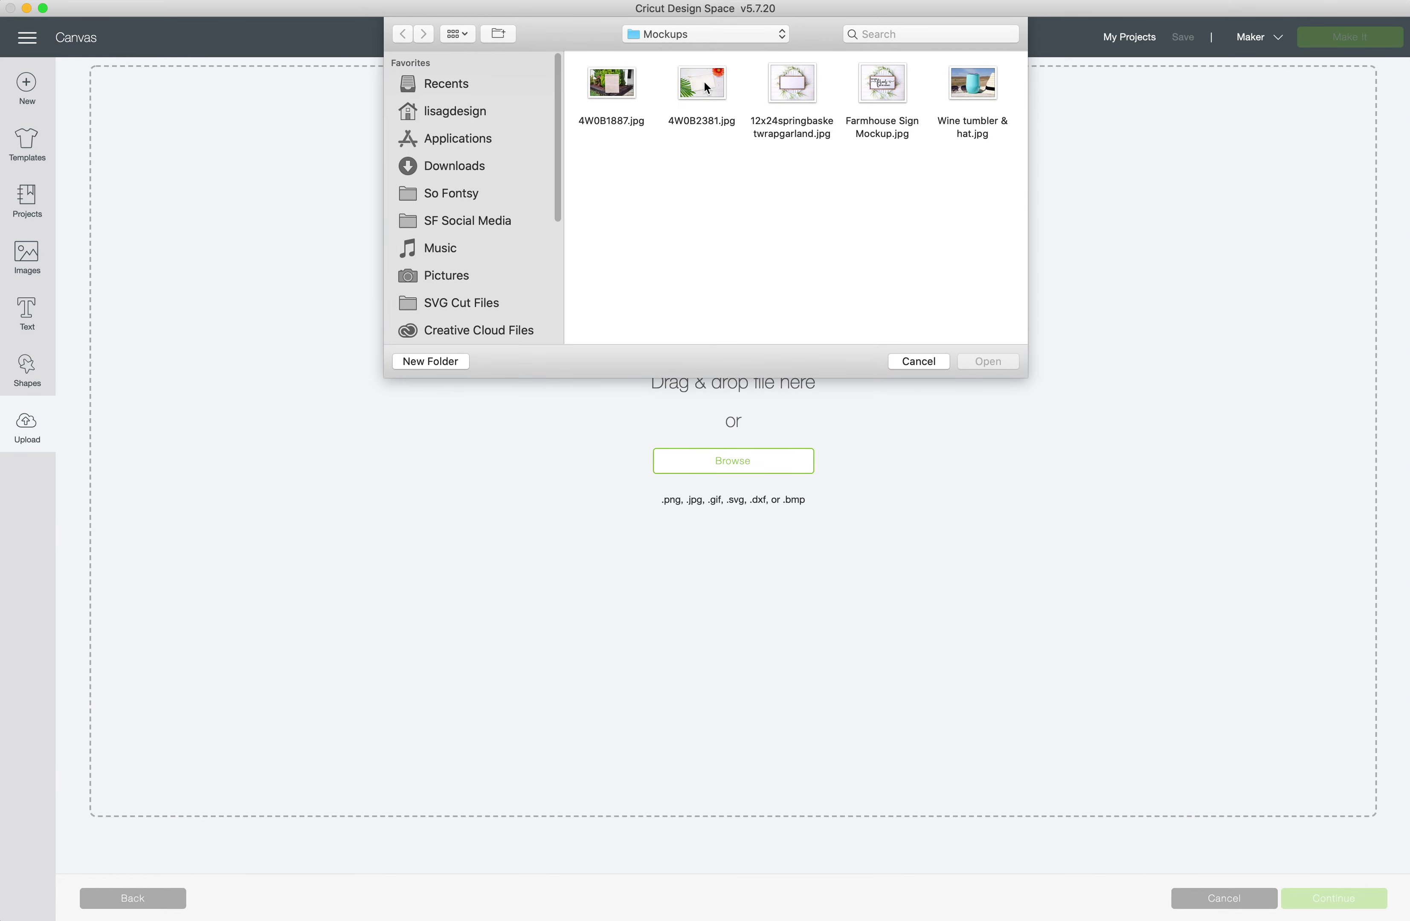
click(704, 83)
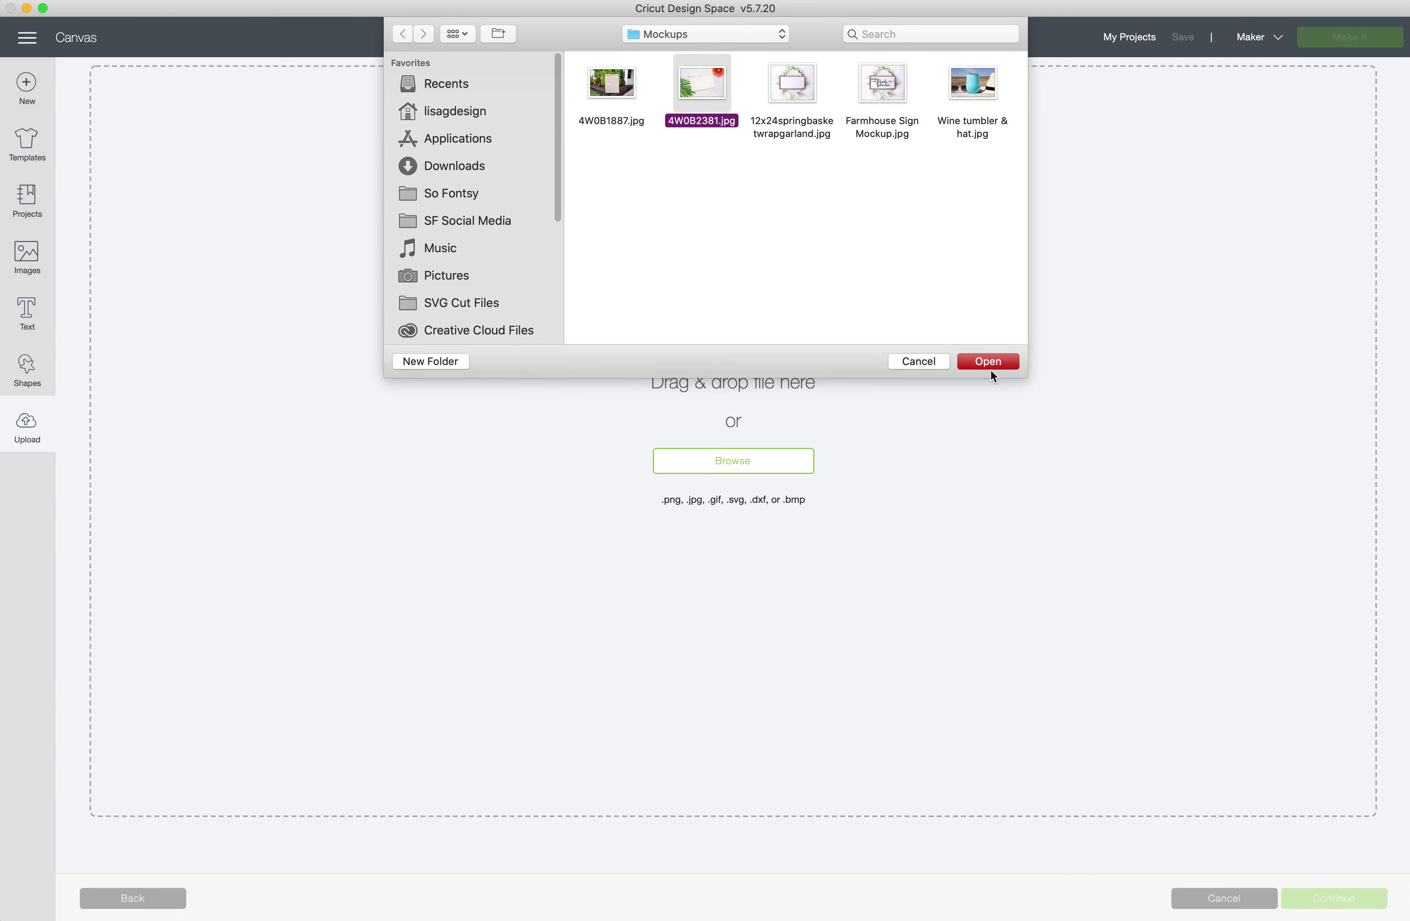
click(991, 362)
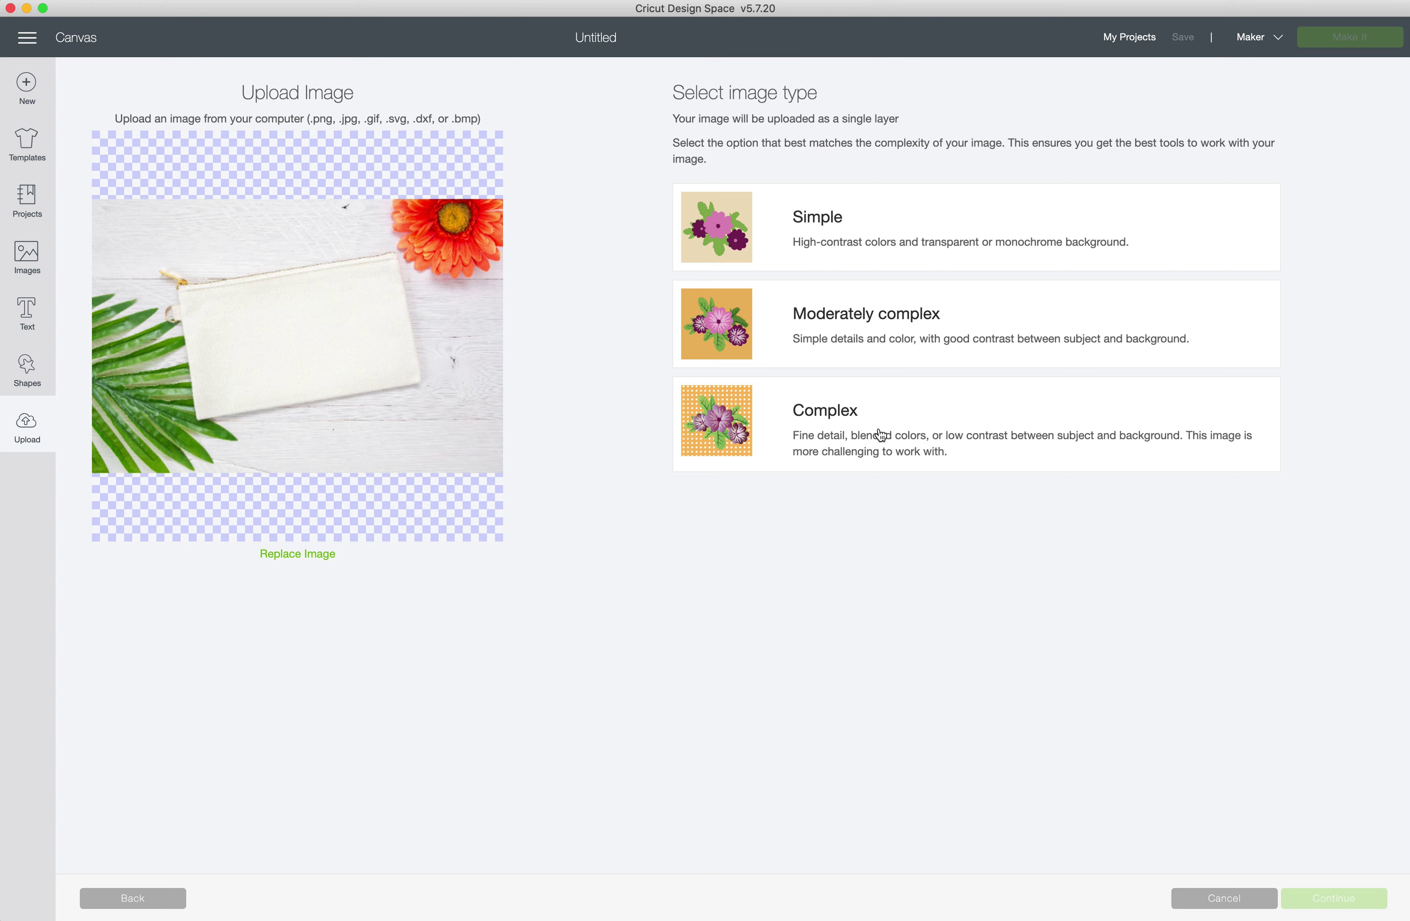
- Mark the bag photo as a Complex image, view it whole, and skip background erasing
click(830, 426)
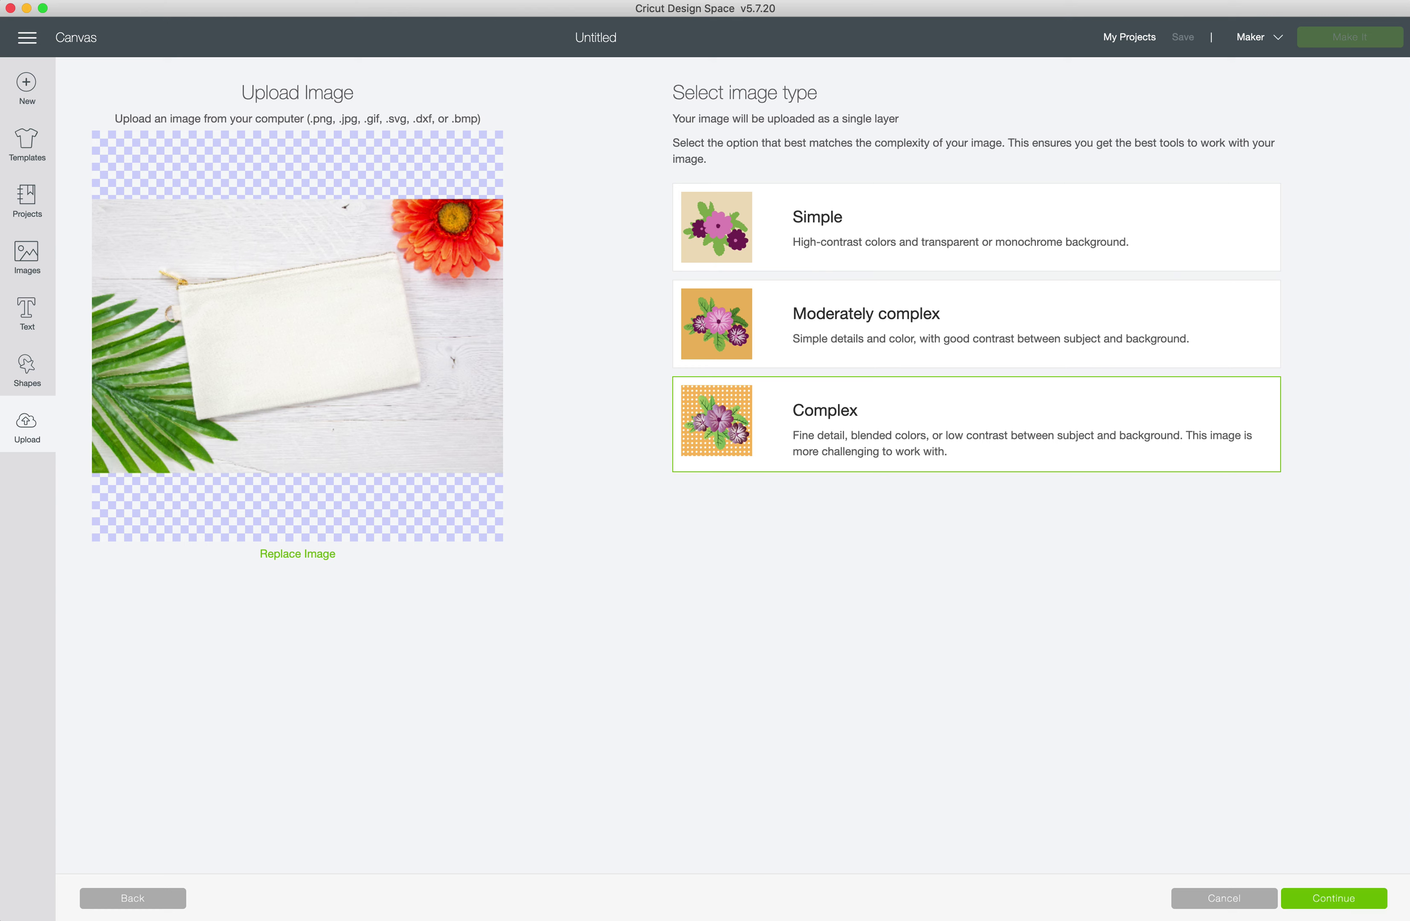
click(1321, 899)
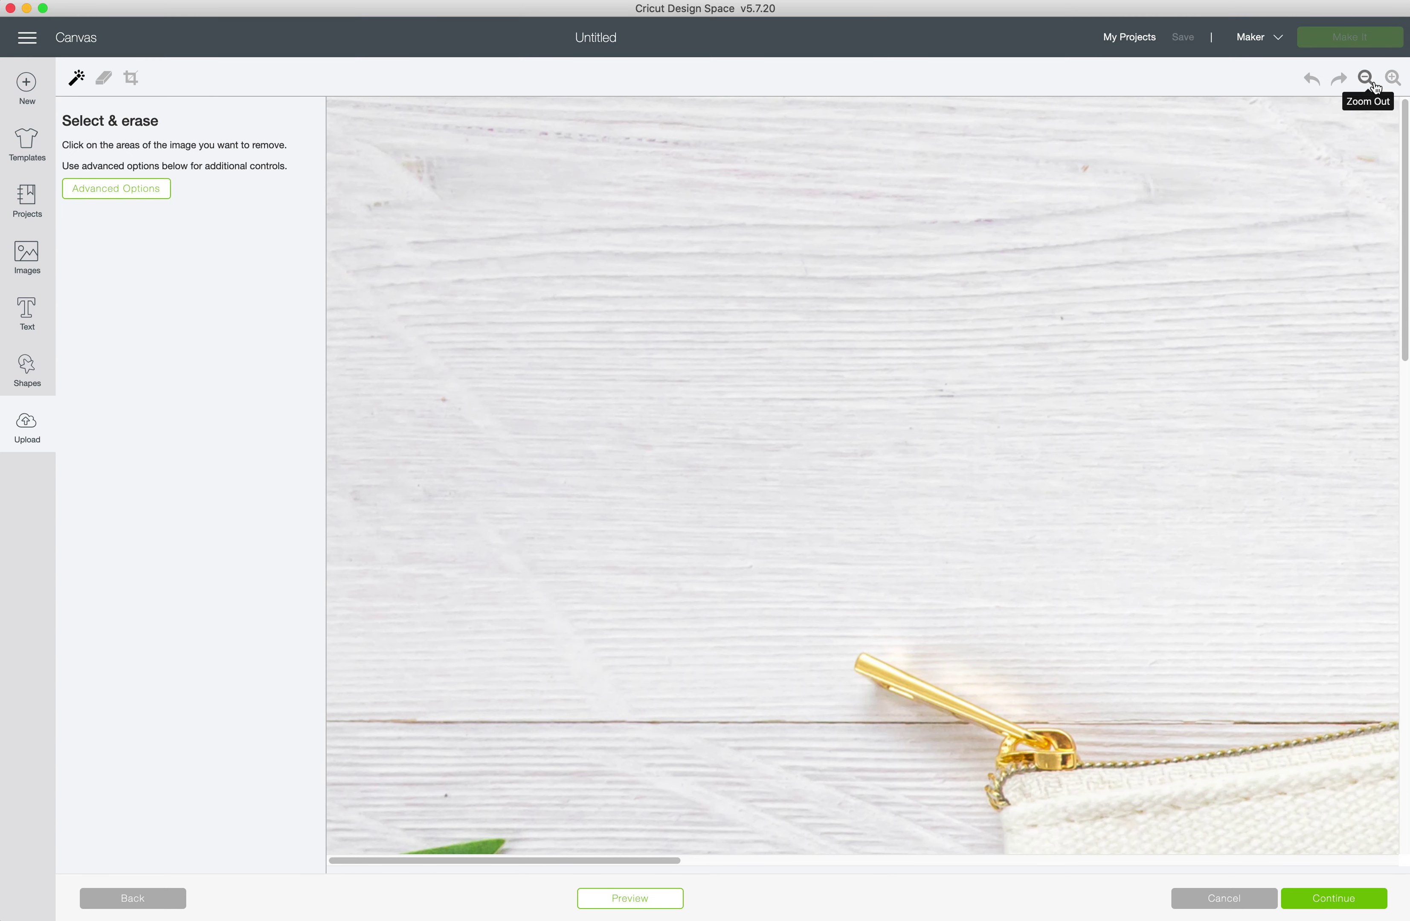
click(1368, 79)
click(1368, 79)
click(1368, 79)
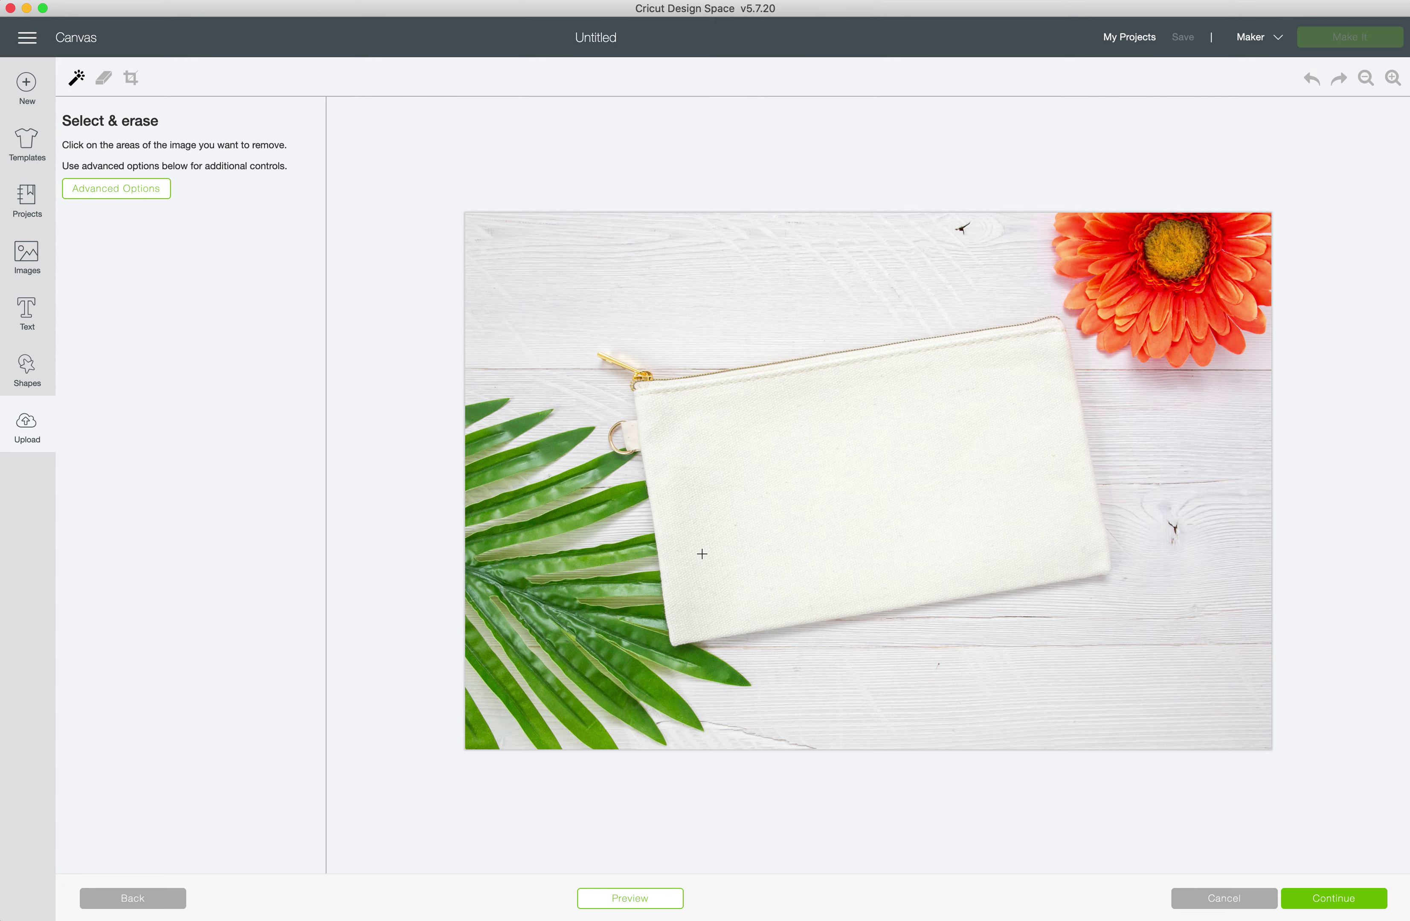
click(1346, 907)
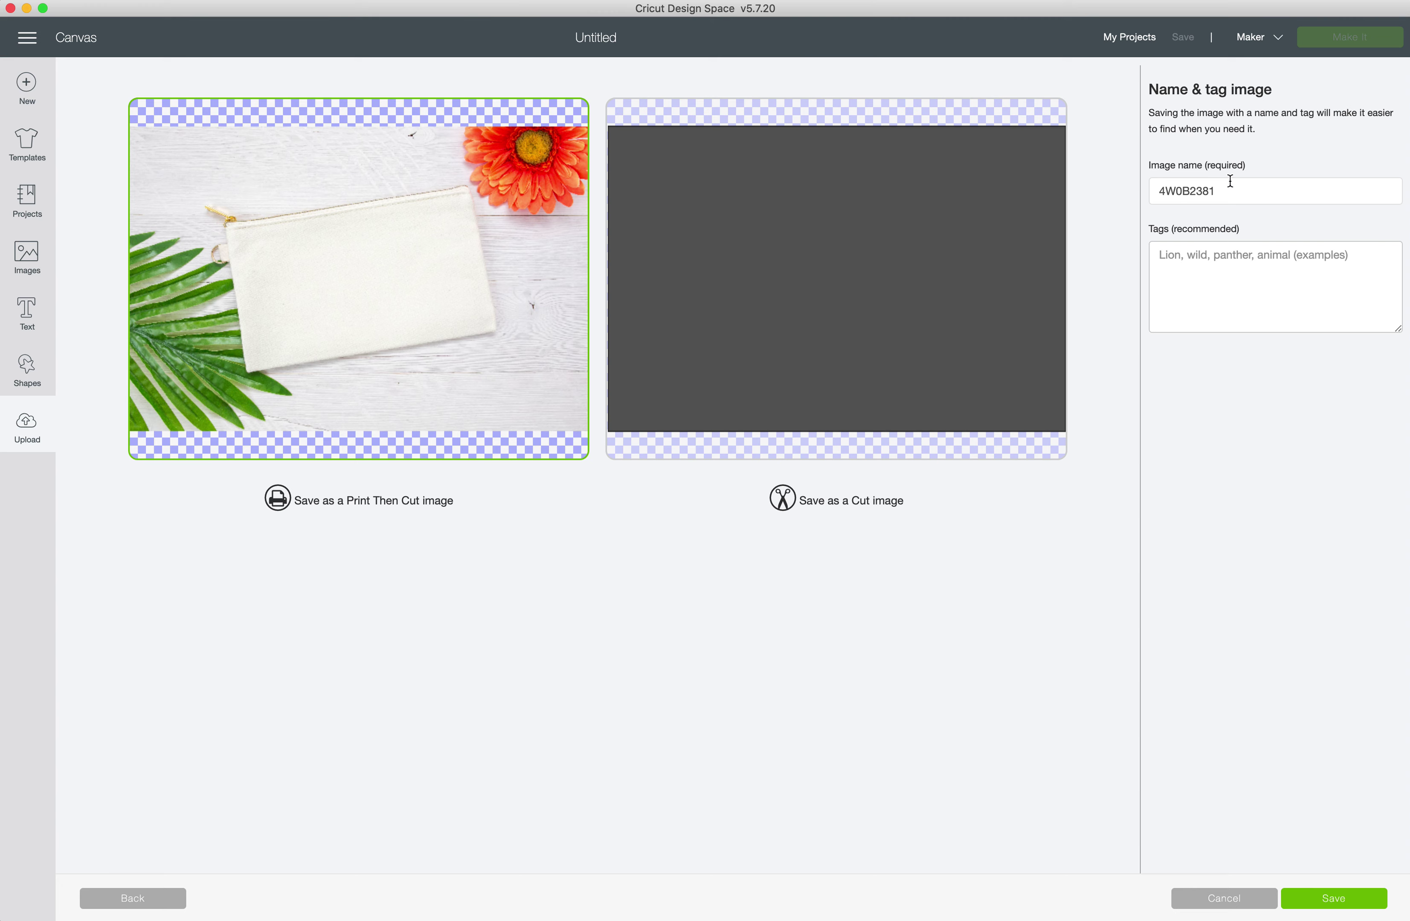
- Name the image 'makeup bag mockup', tag it 'mockup', and save it as Print Then Cut
drag(1230, 190, 1118, 191)
text(makeup)
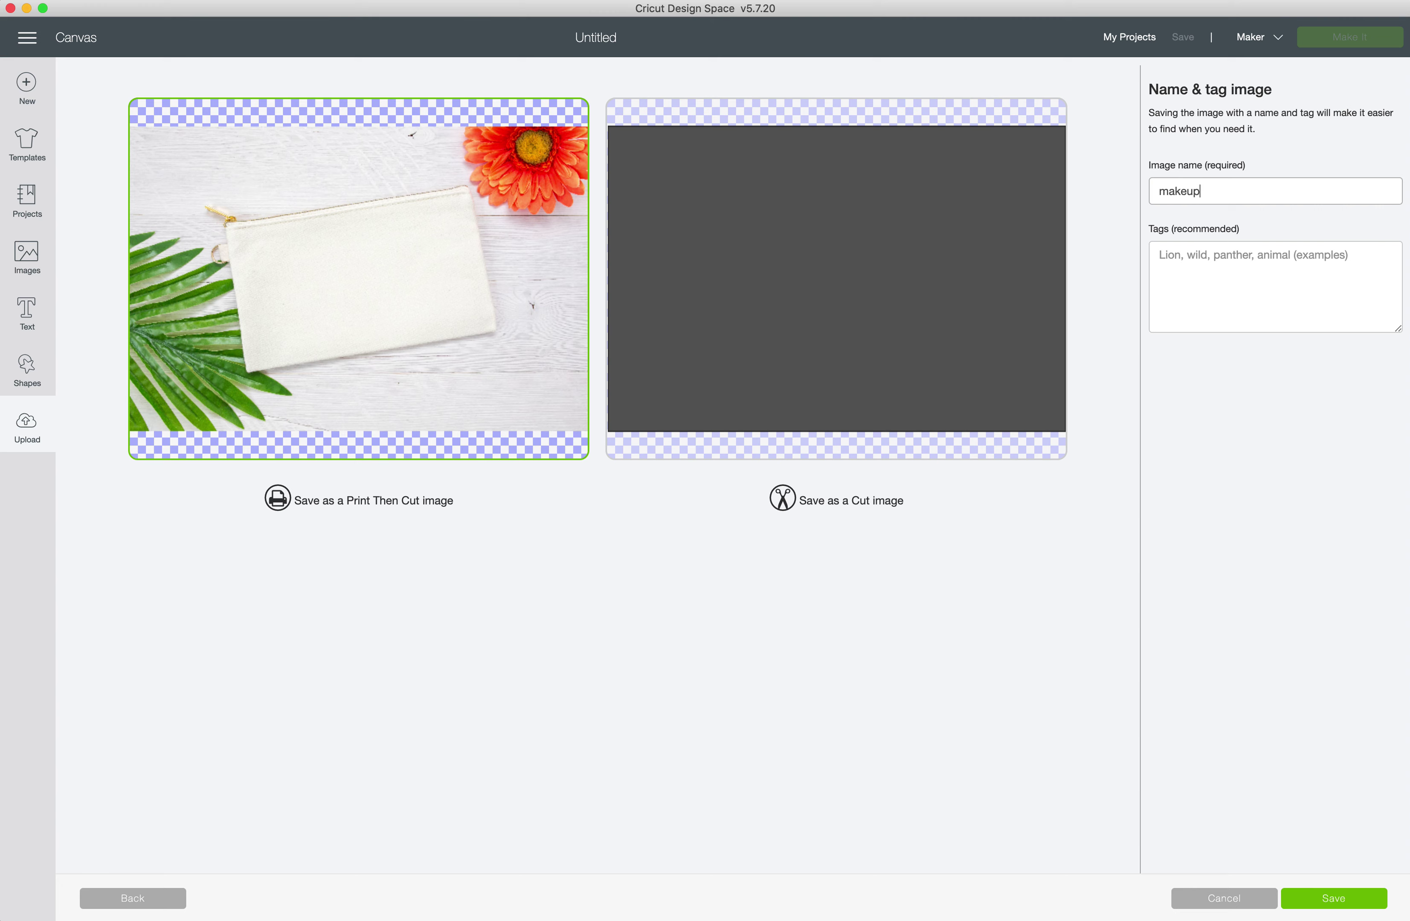
text(bag mockup)
click(1222, 262)
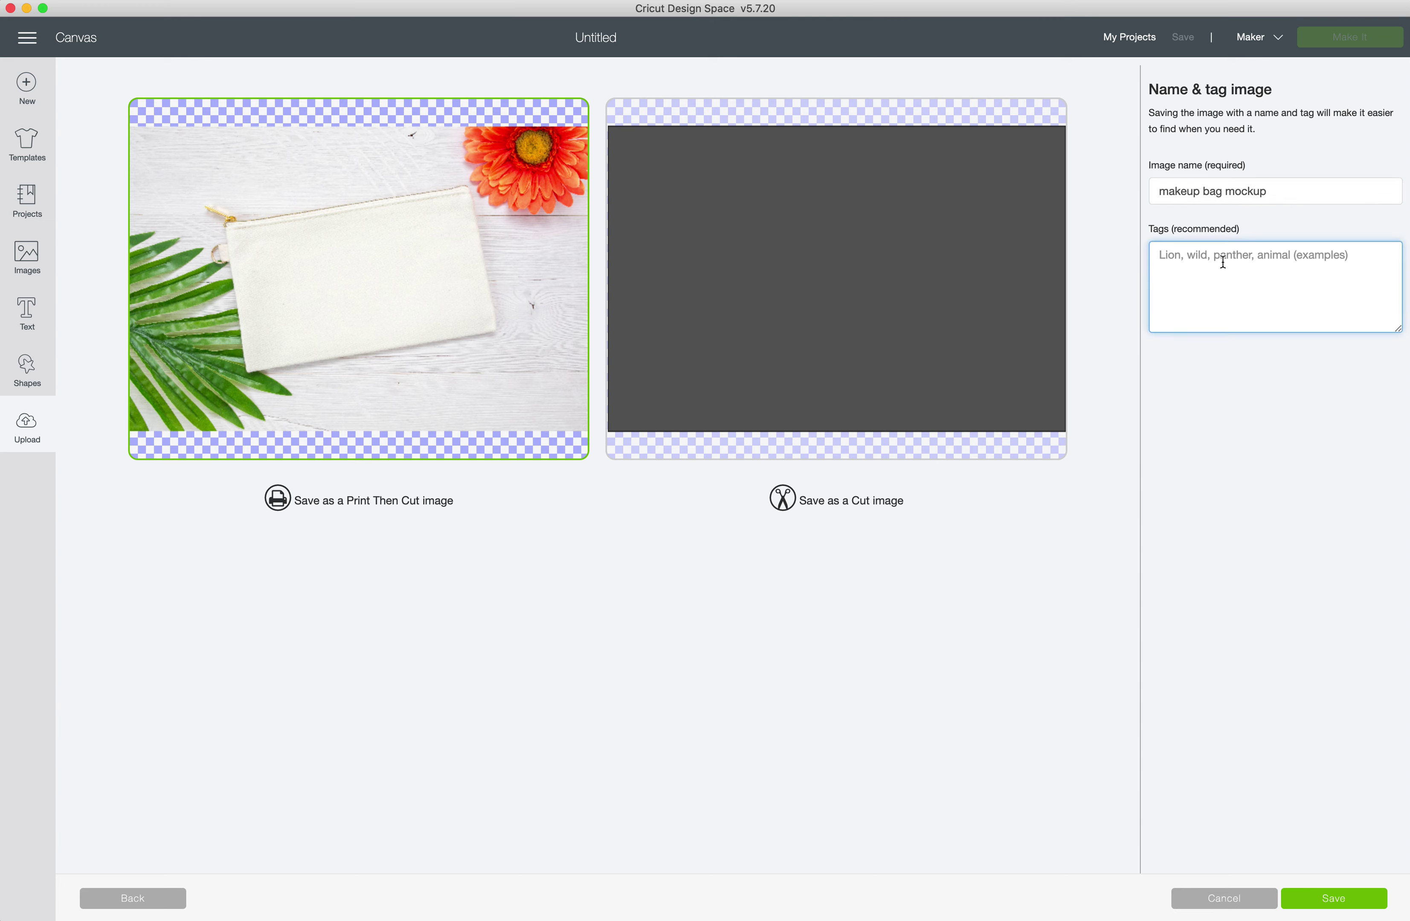
text(mockup)
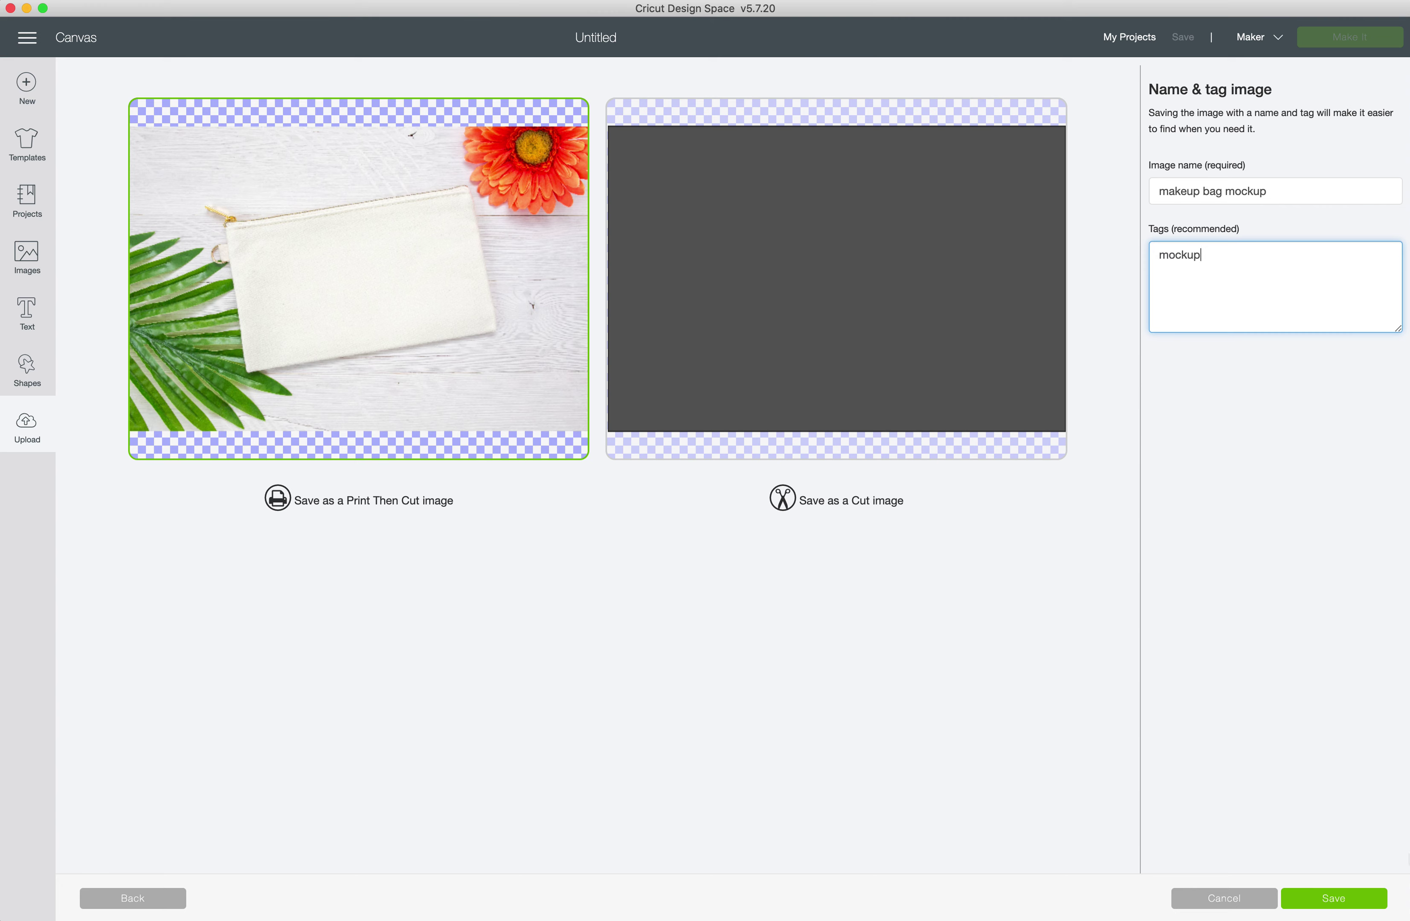
click(1335, 897)
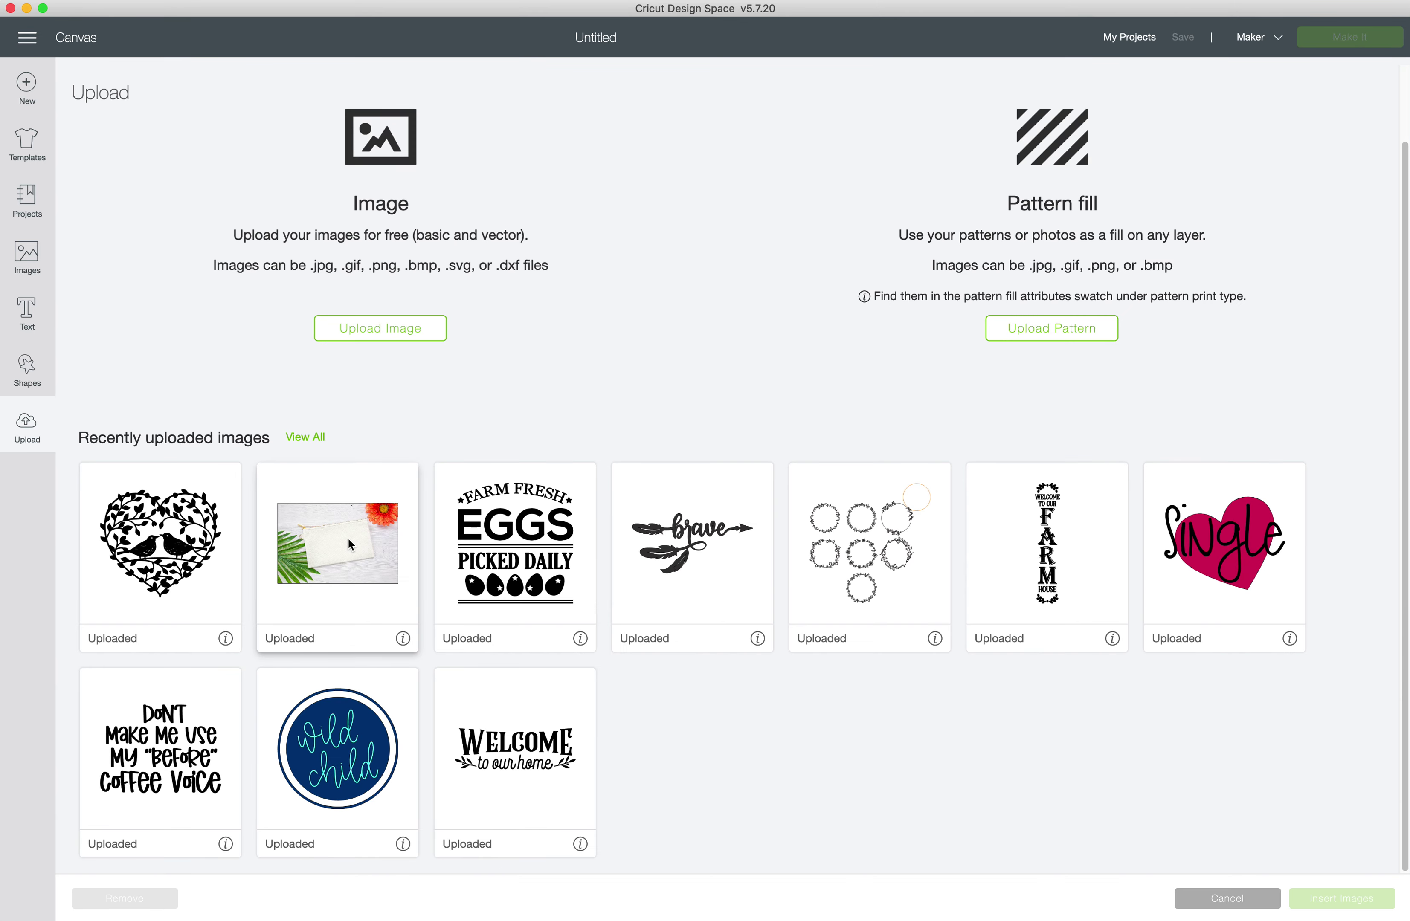
- Insert the makeup bag mockup photo and resize it unlocked to 12 in wide (12 × 8.001 in)
click(351, 543)
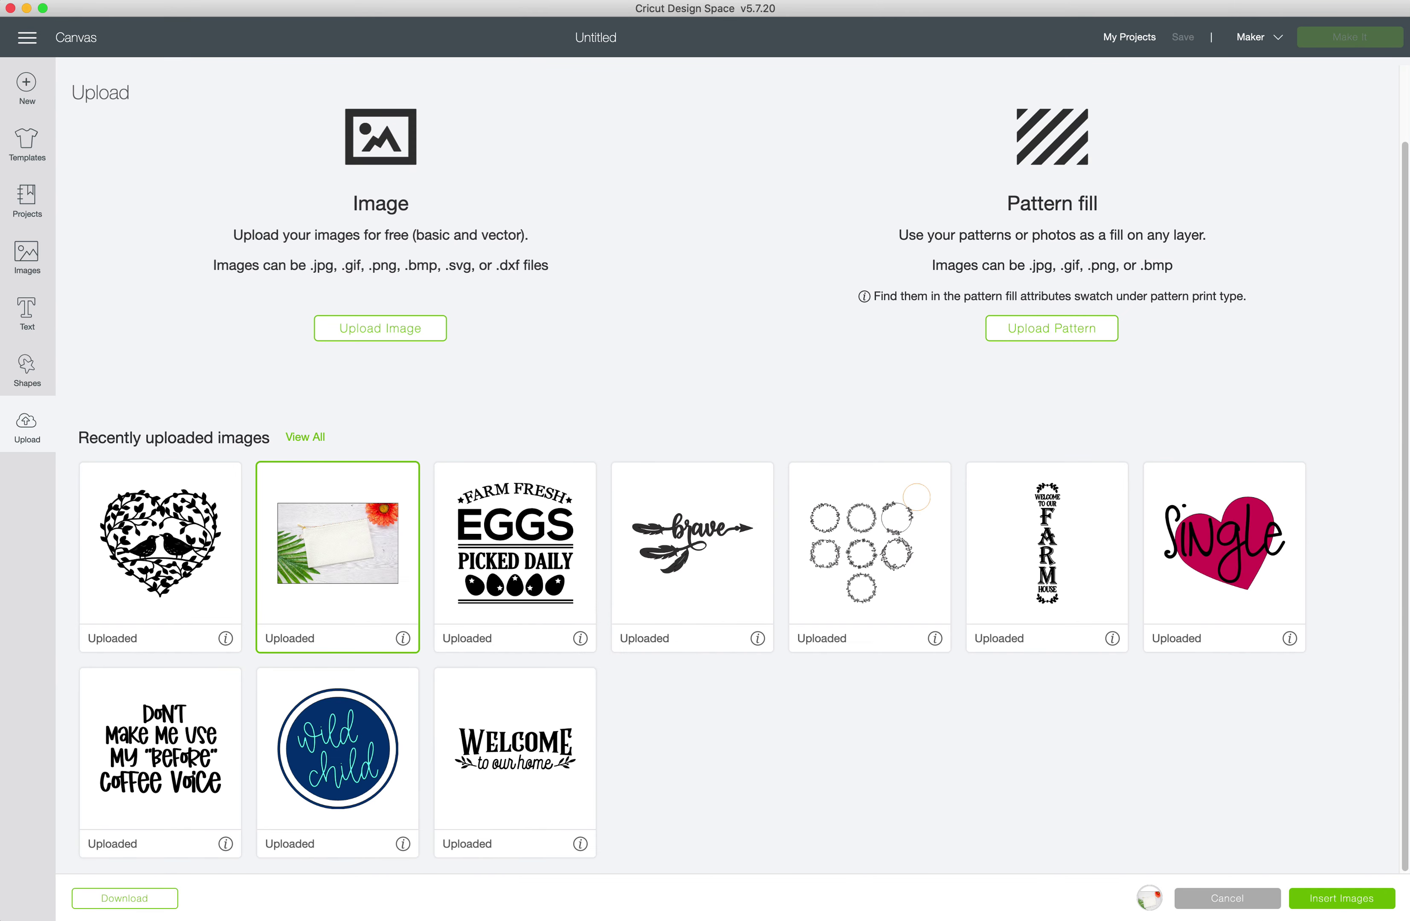
click(1329, 899)
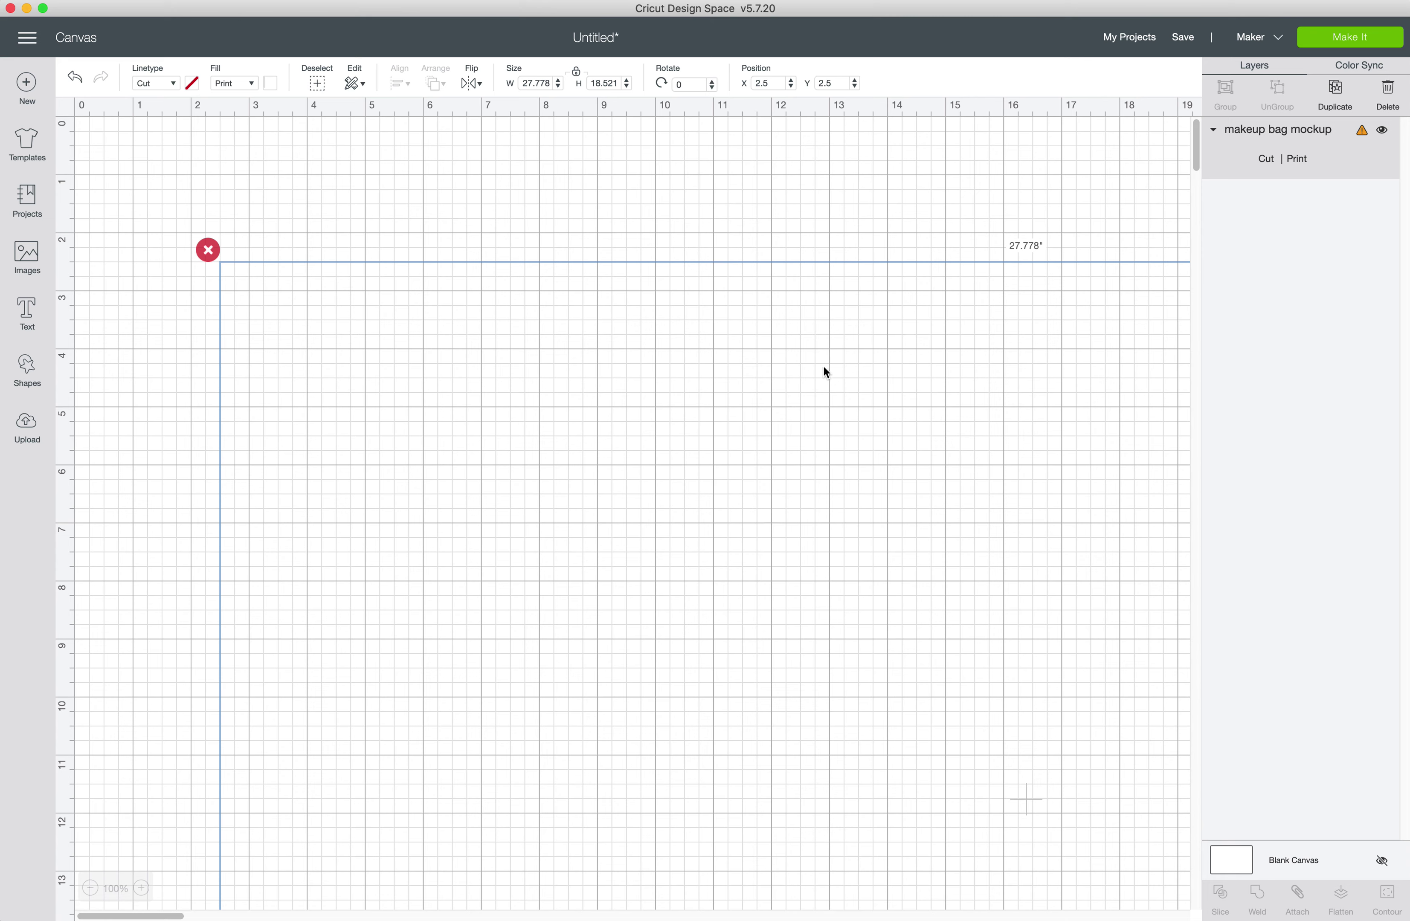
click(577, 79)
double_click(535, 83)
text(12)
key(Return)
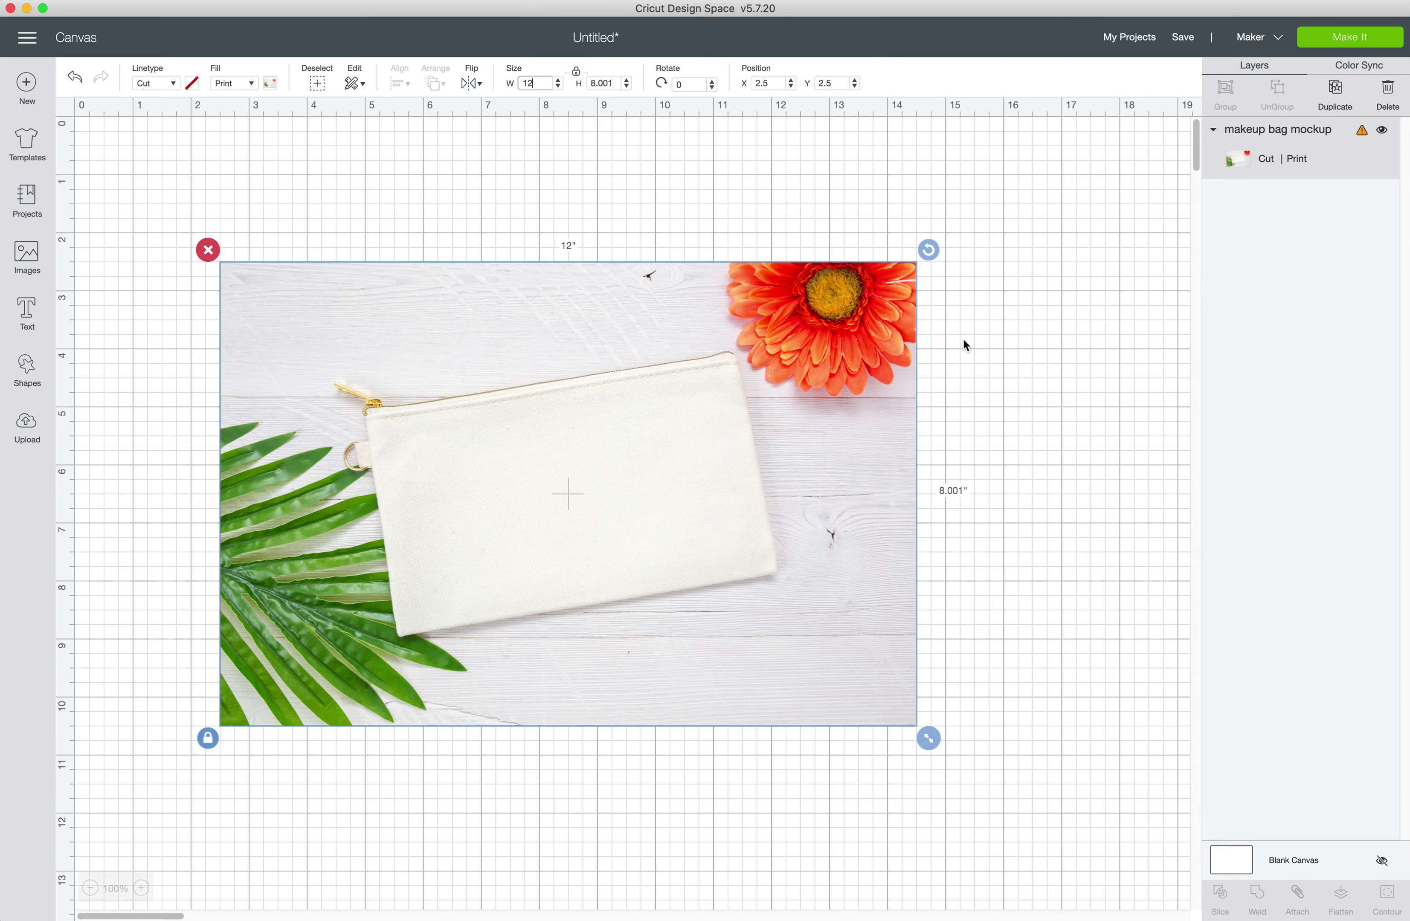
click(27, 433)
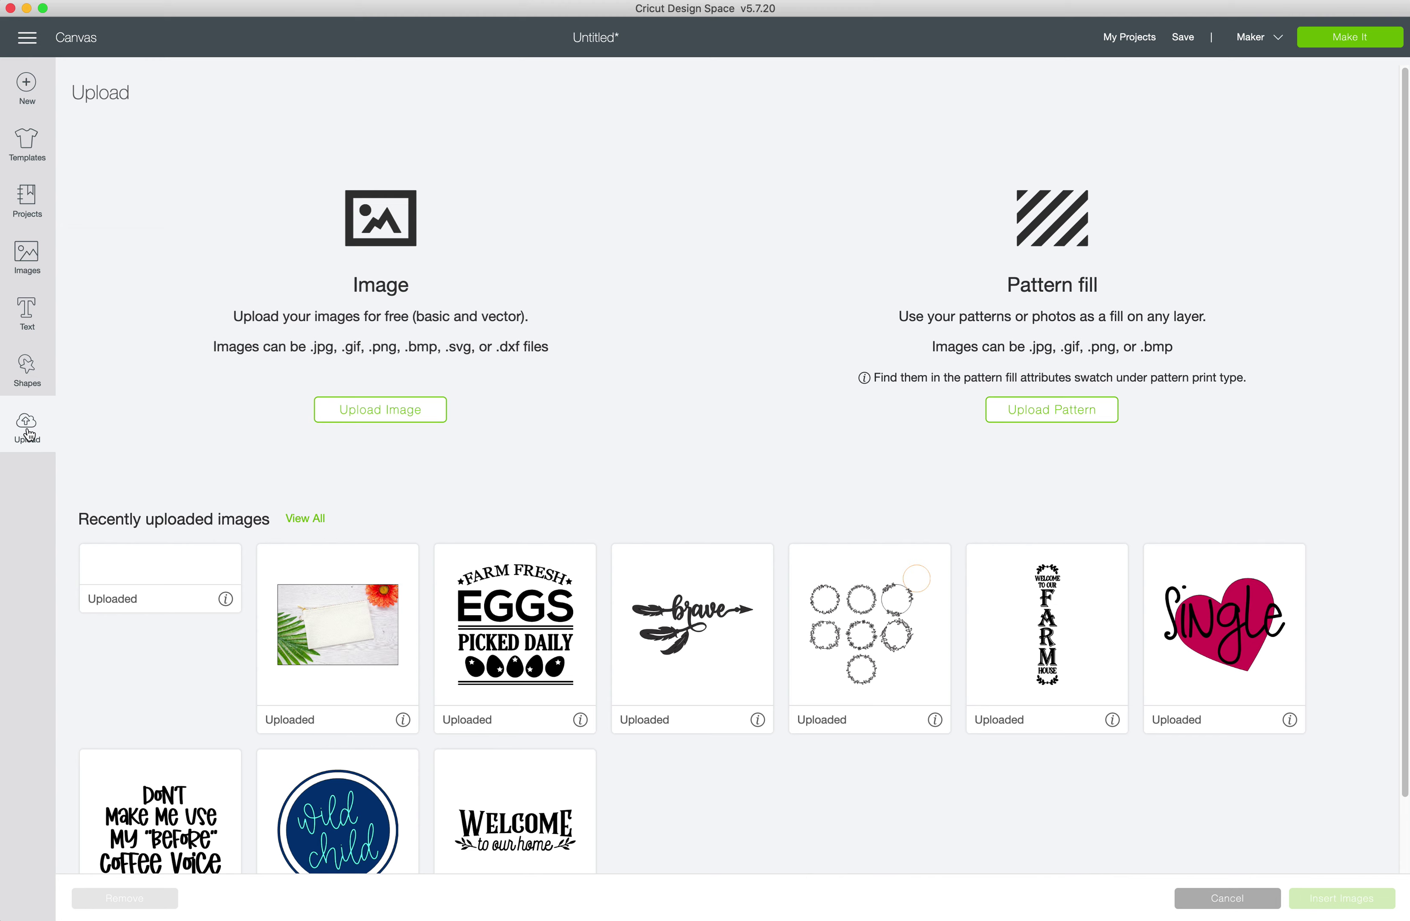
- Insert the Heart Branches & Birds lovebirds design onto the canvas
click(151, 642)
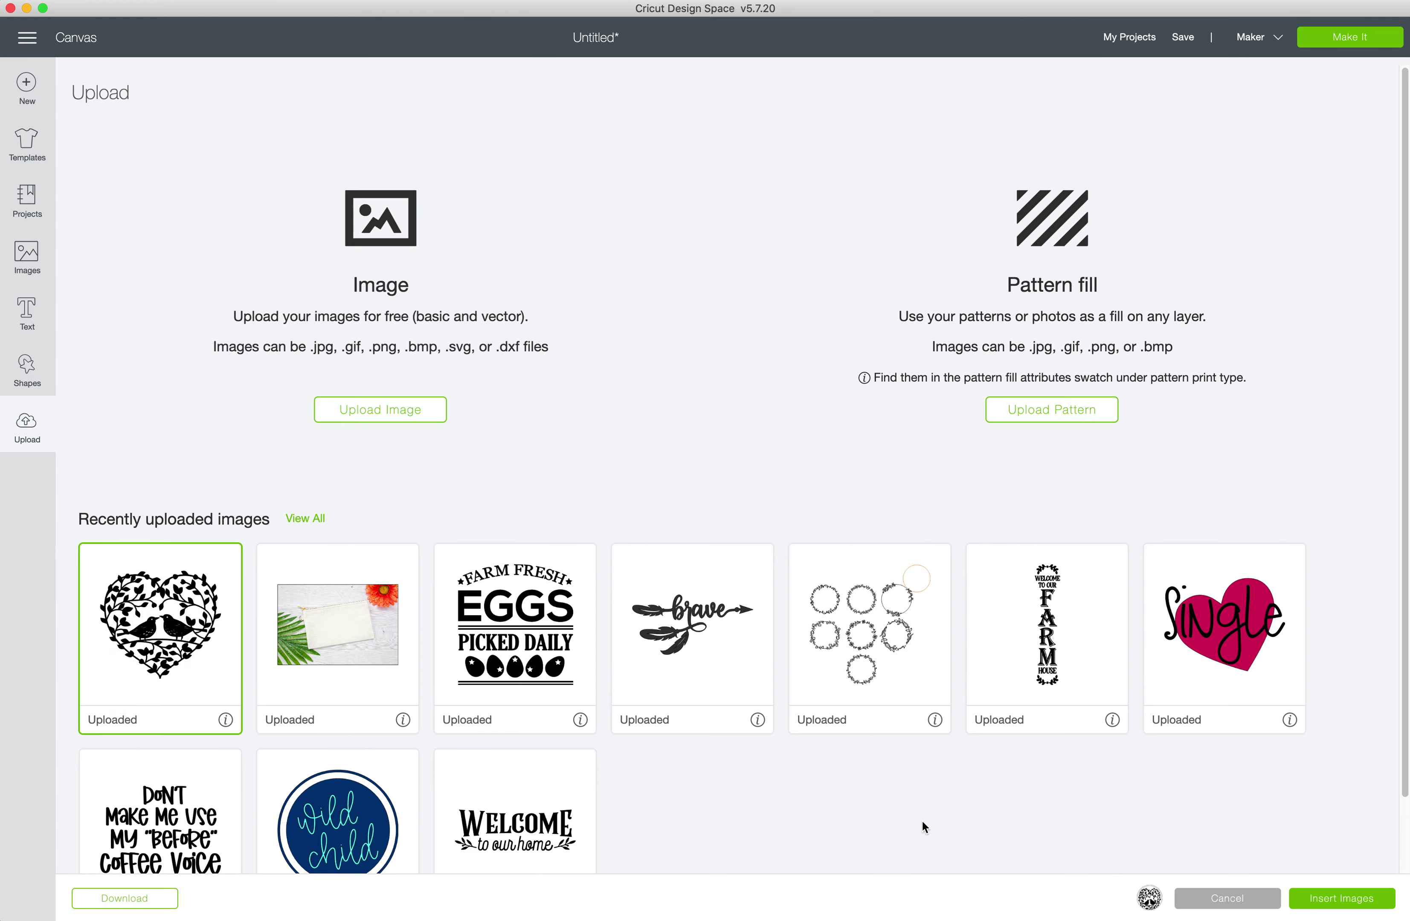
click(1335, 899)
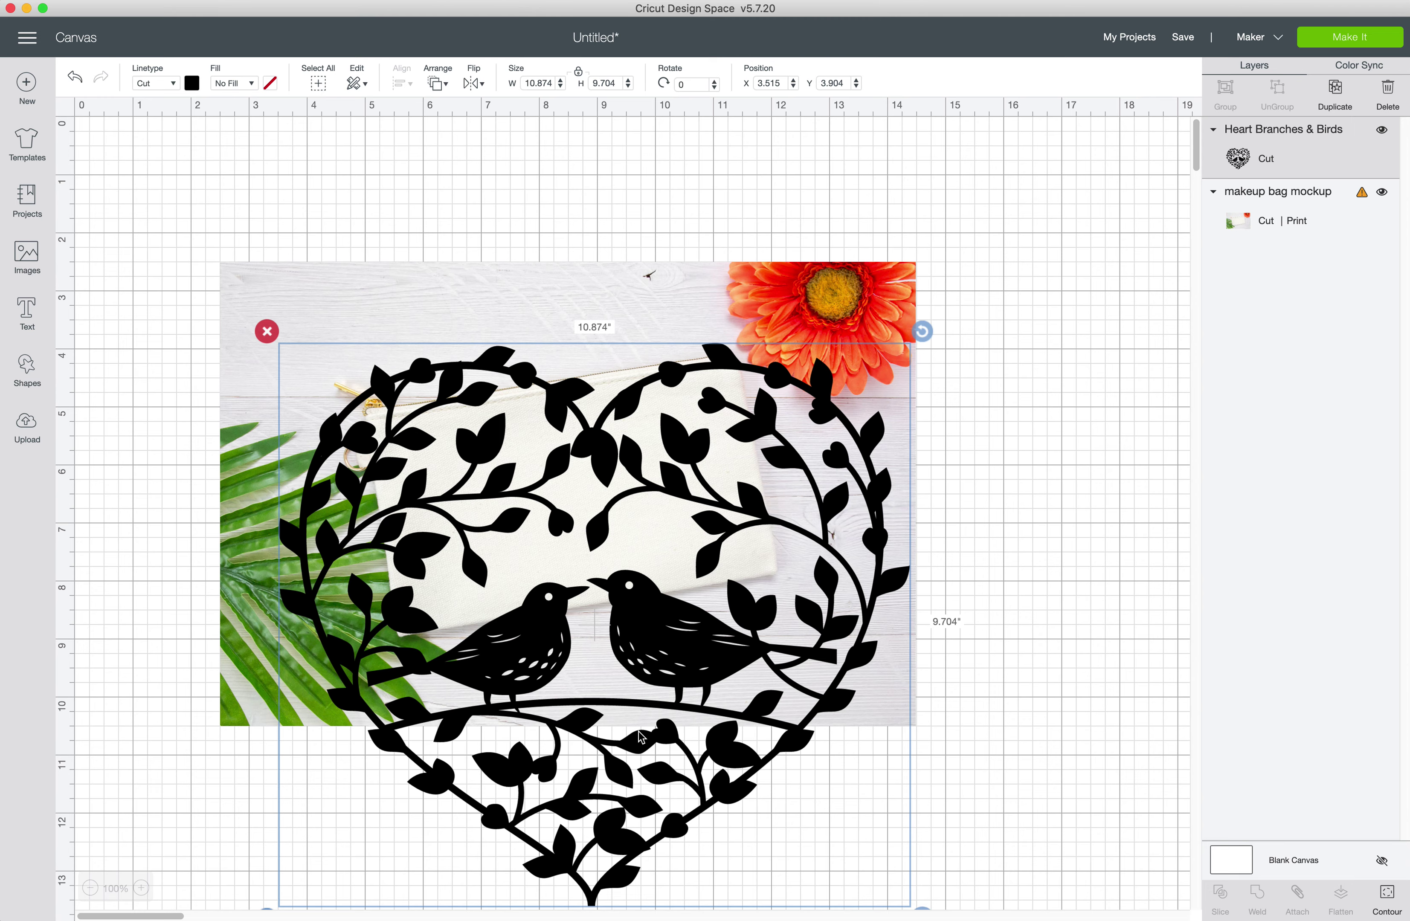
scroll(613, 579, down, 2)
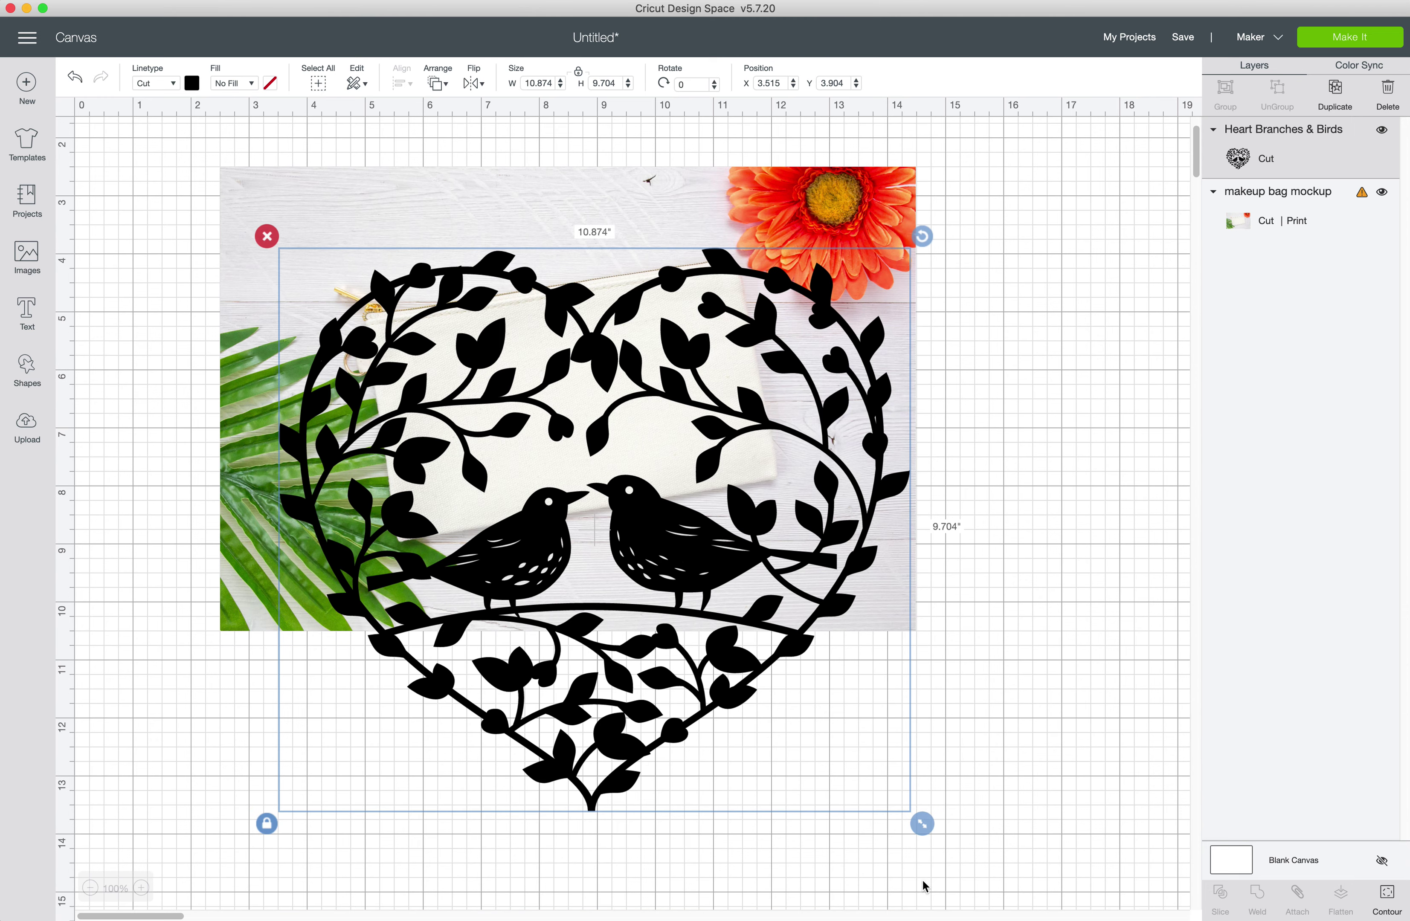
click(922, 824)
- Size the heart to 3.822 × 3.552 in, rotate it to 348.62°, and place it on the bag
drag(922, 824, 464, 385)
drag(377, 336, 568, 398)
drag(677, 298, 655, 280)
drag(672, 498, 693, 513)
drag(693, 293, 695, 287)
drag(626, 399, 620, 399)
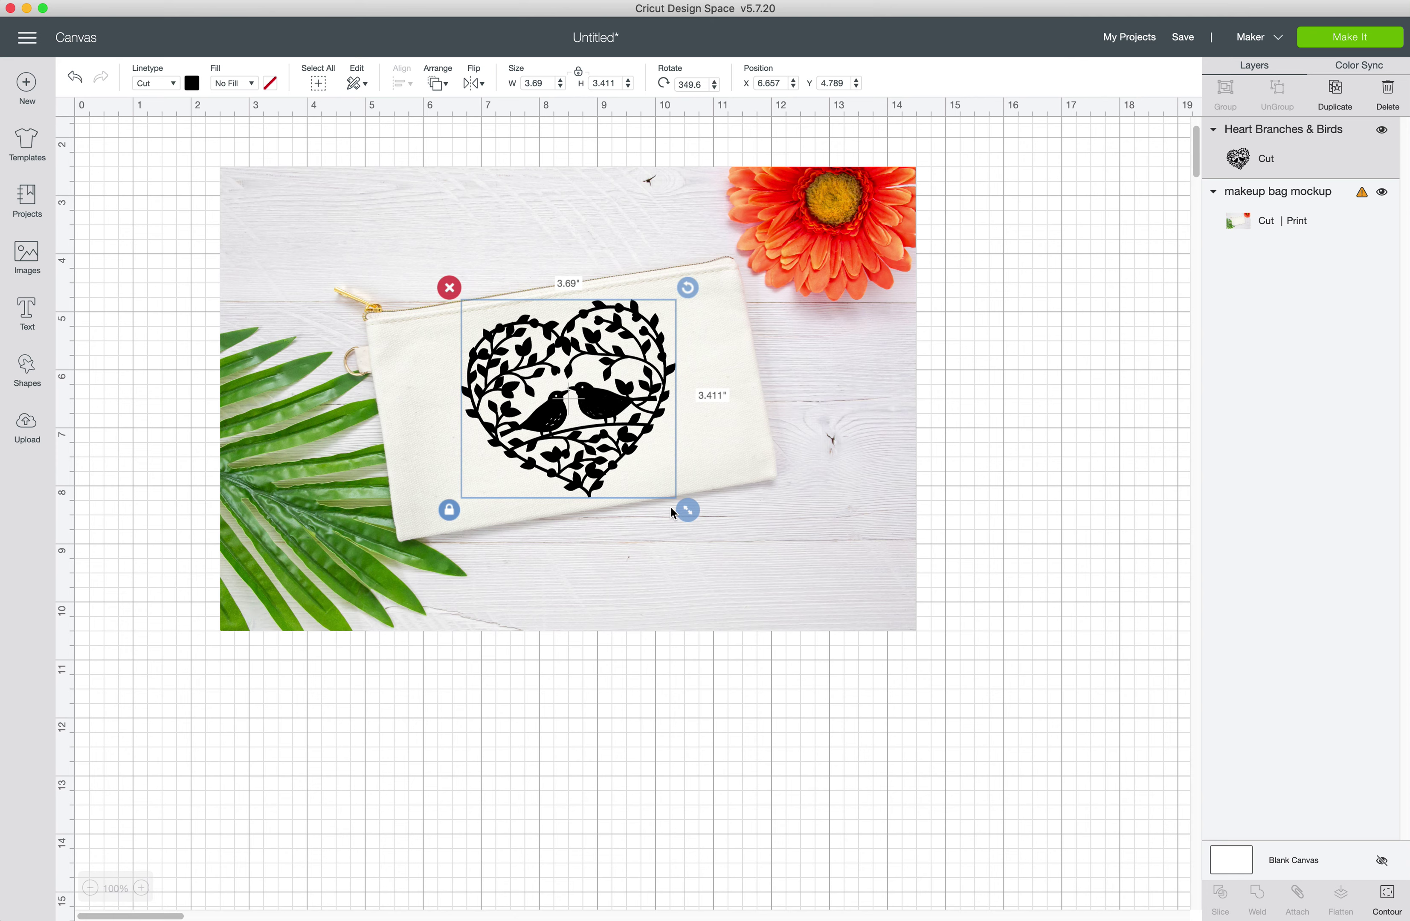
drag(695, 287, 687, 287)
drag(689, 508, 693, 513)
drag(611, 405, 608, 401)
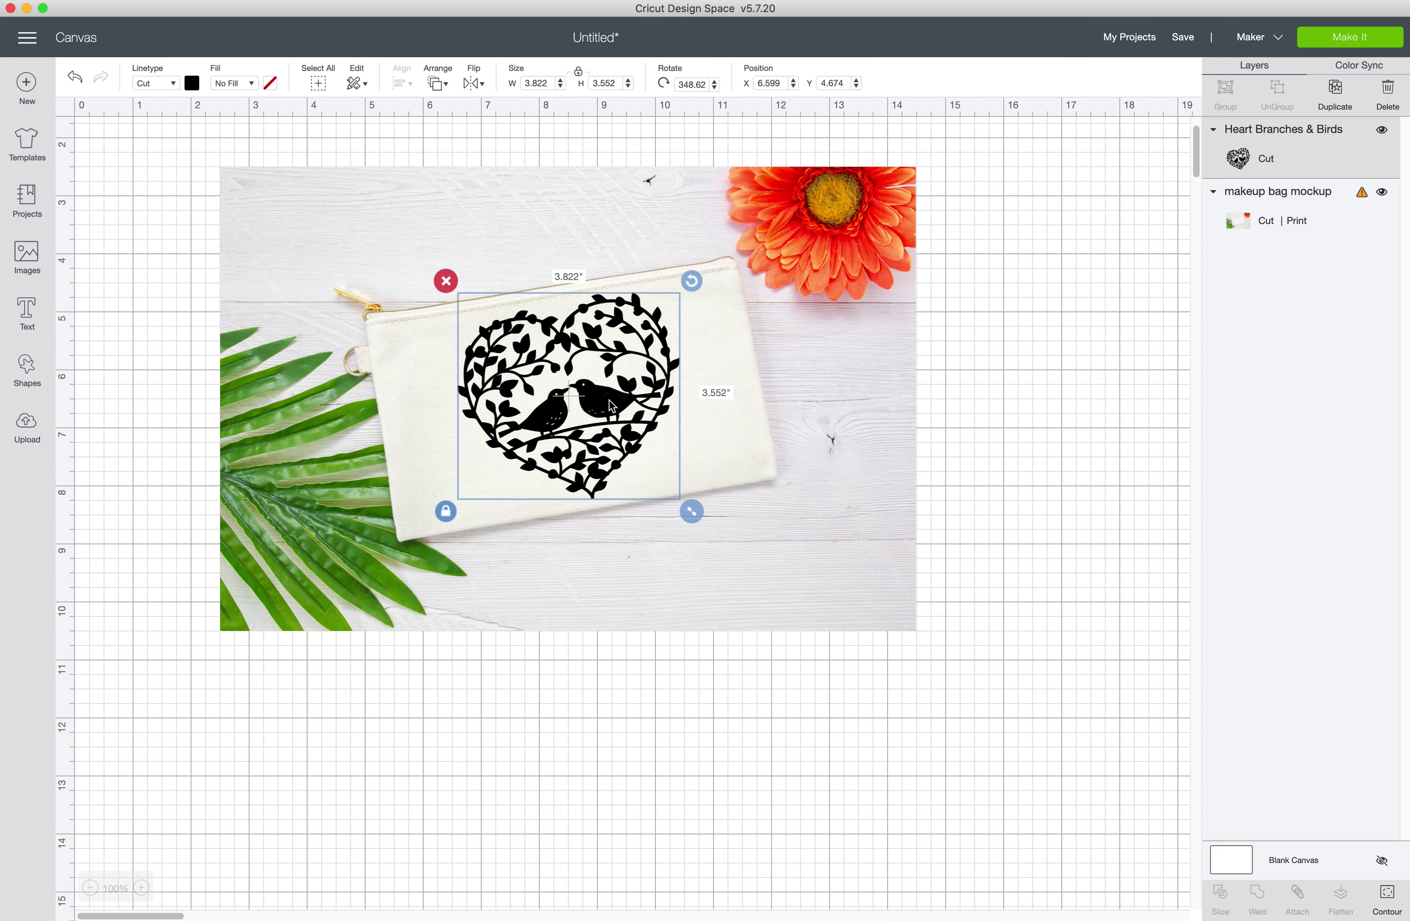
click(817, 429)
click(1055, 536)
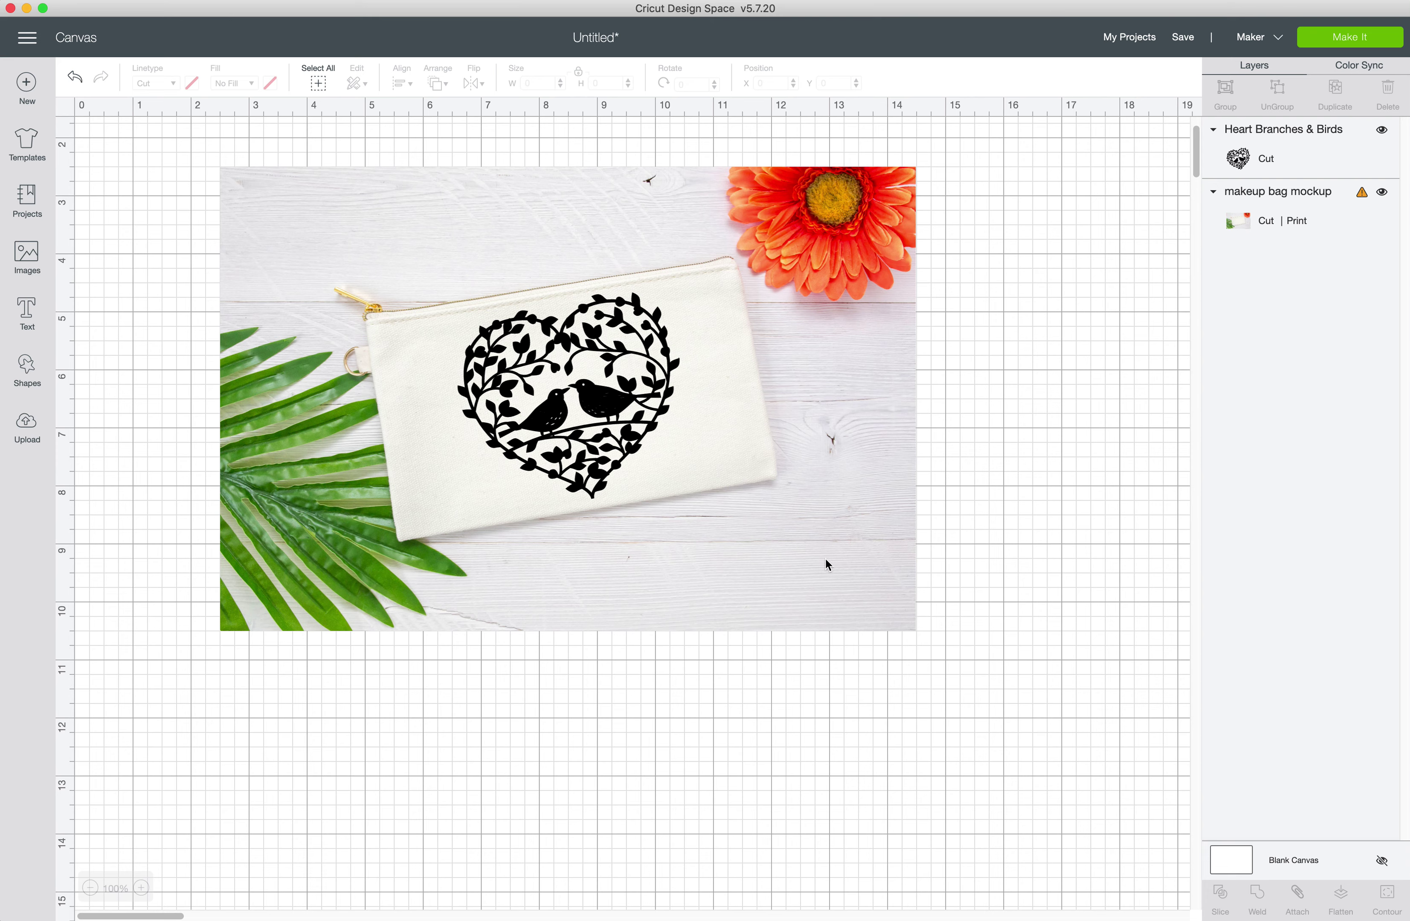
- Scale the mockup photo and heart design together to 15.264 in wide
click(250, 350)
shift+click(1290, 151)
drag(928, 643, 1060, 772)
click(1117, 619)
- Check the photo's and heart's new sizes, with the heart now 4.861 × 4.519 in
click(790, 573)
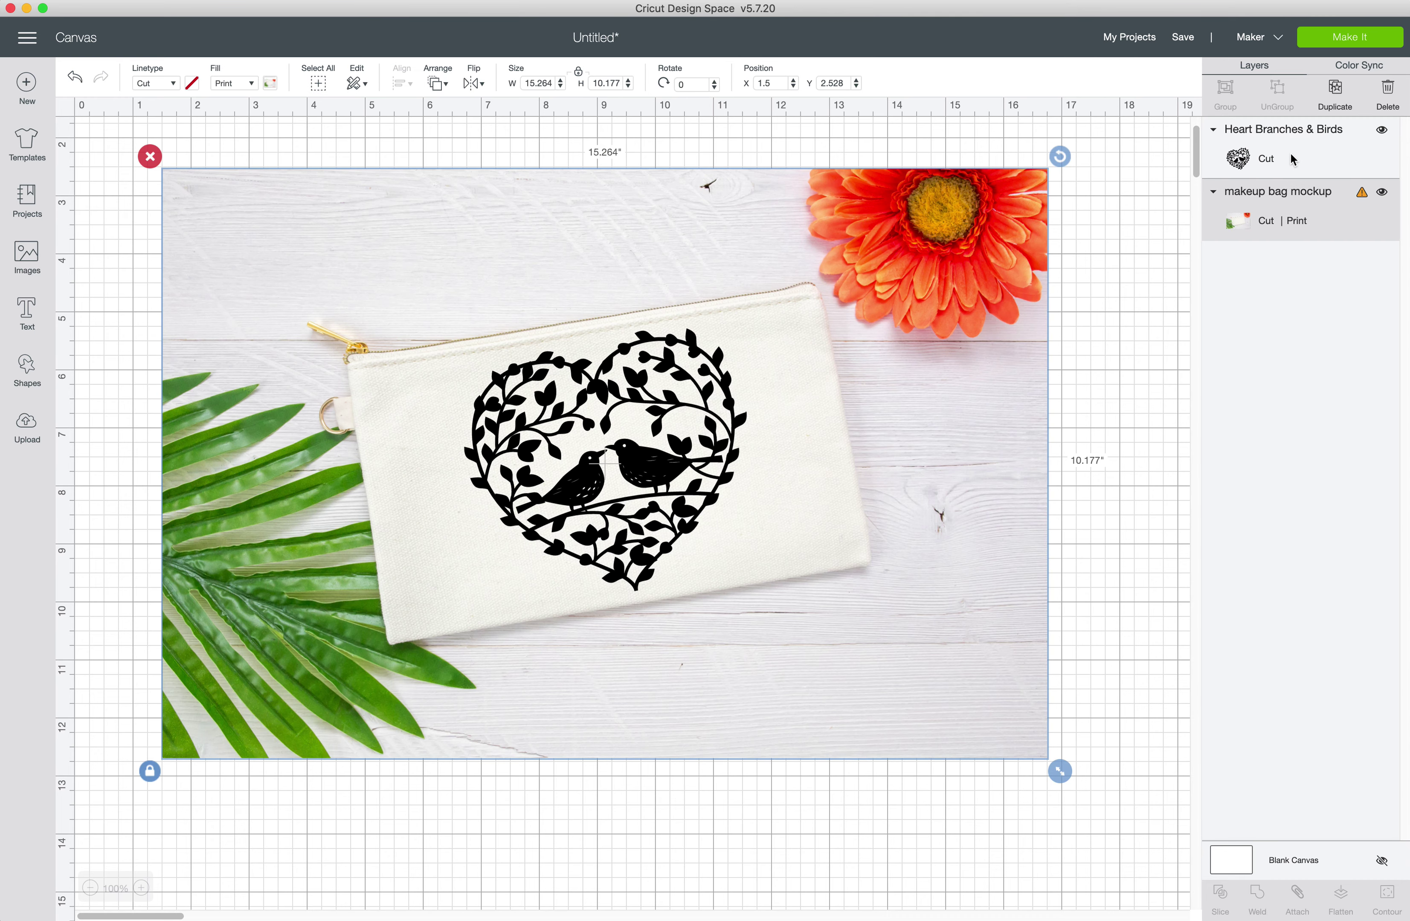
click(1136, 606)
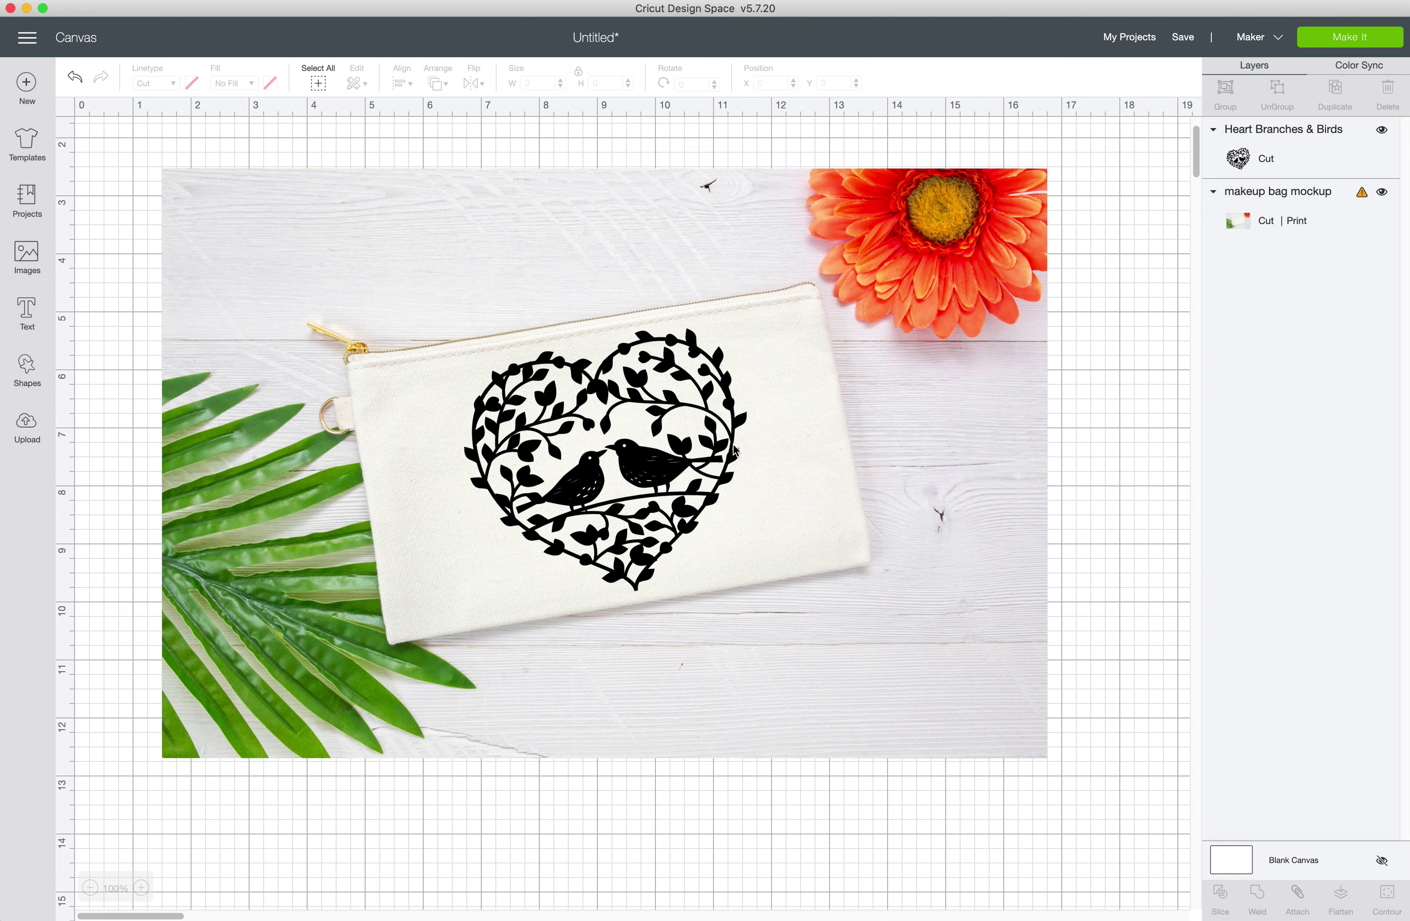
click(1258, 160)
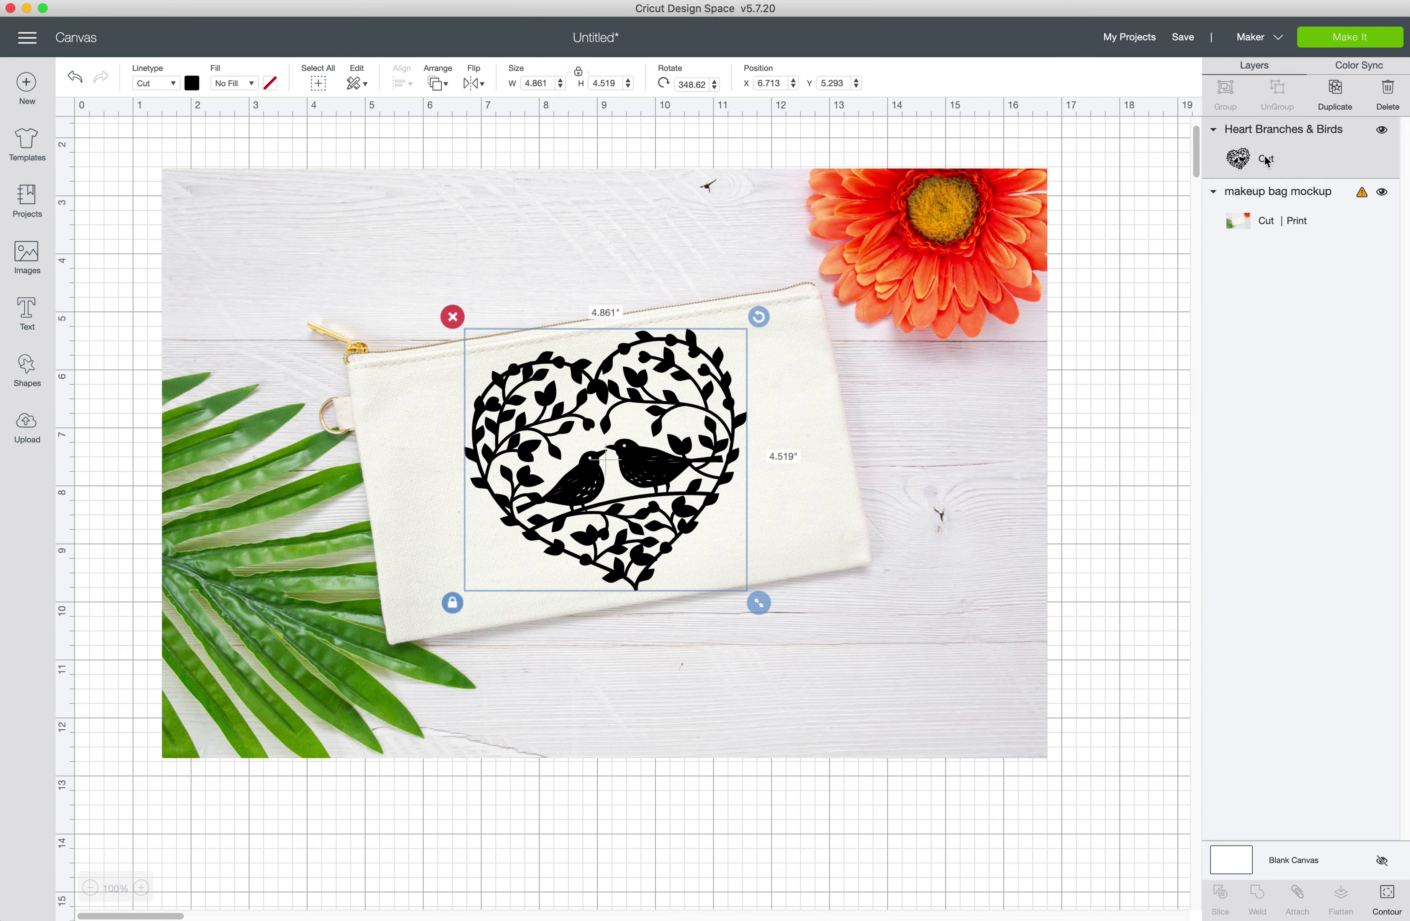
click(1272, 210)
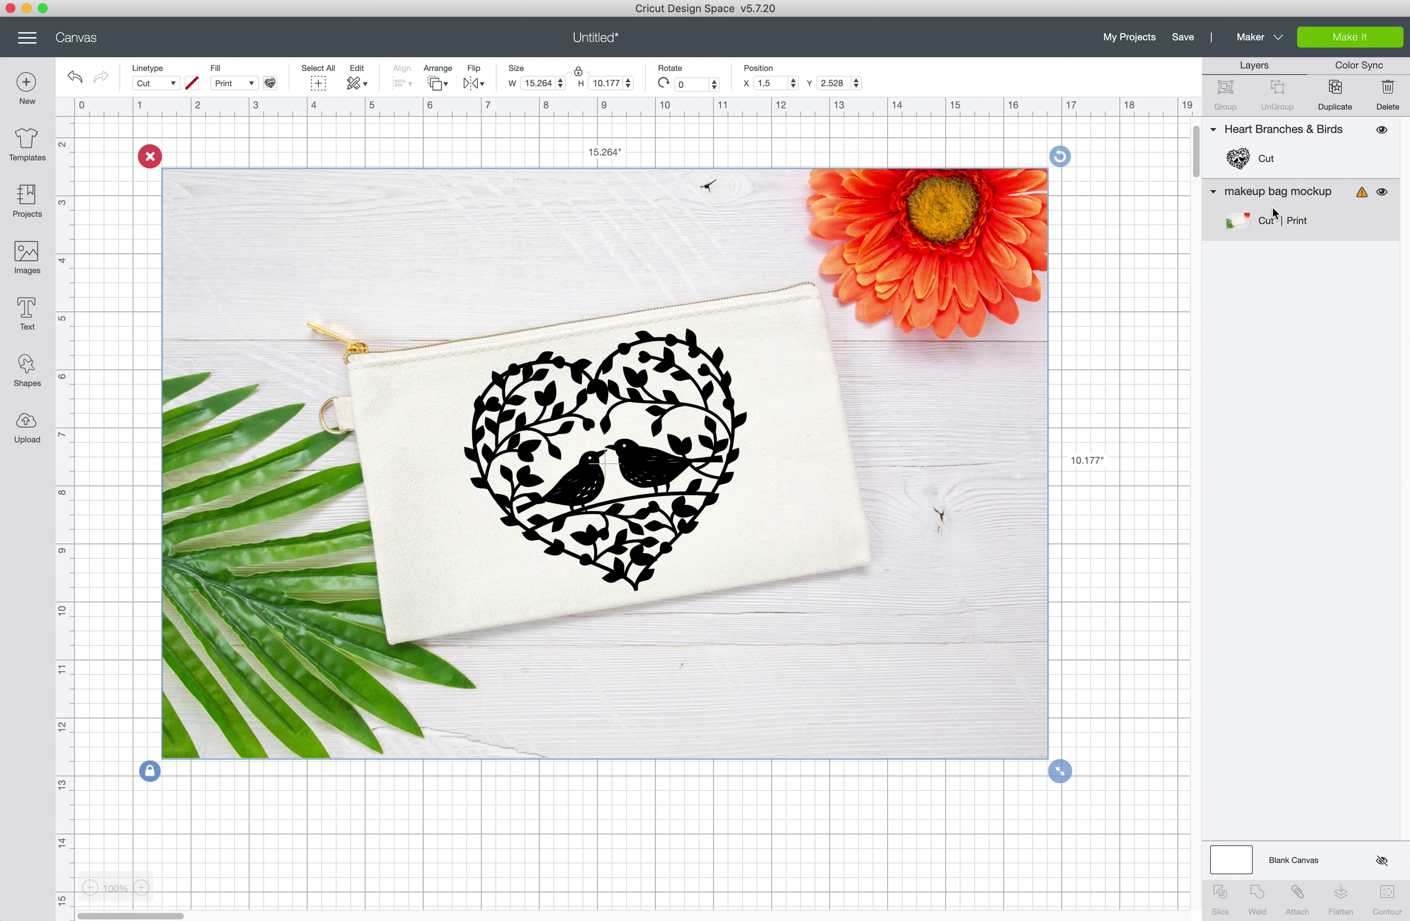
click(1121, 450)
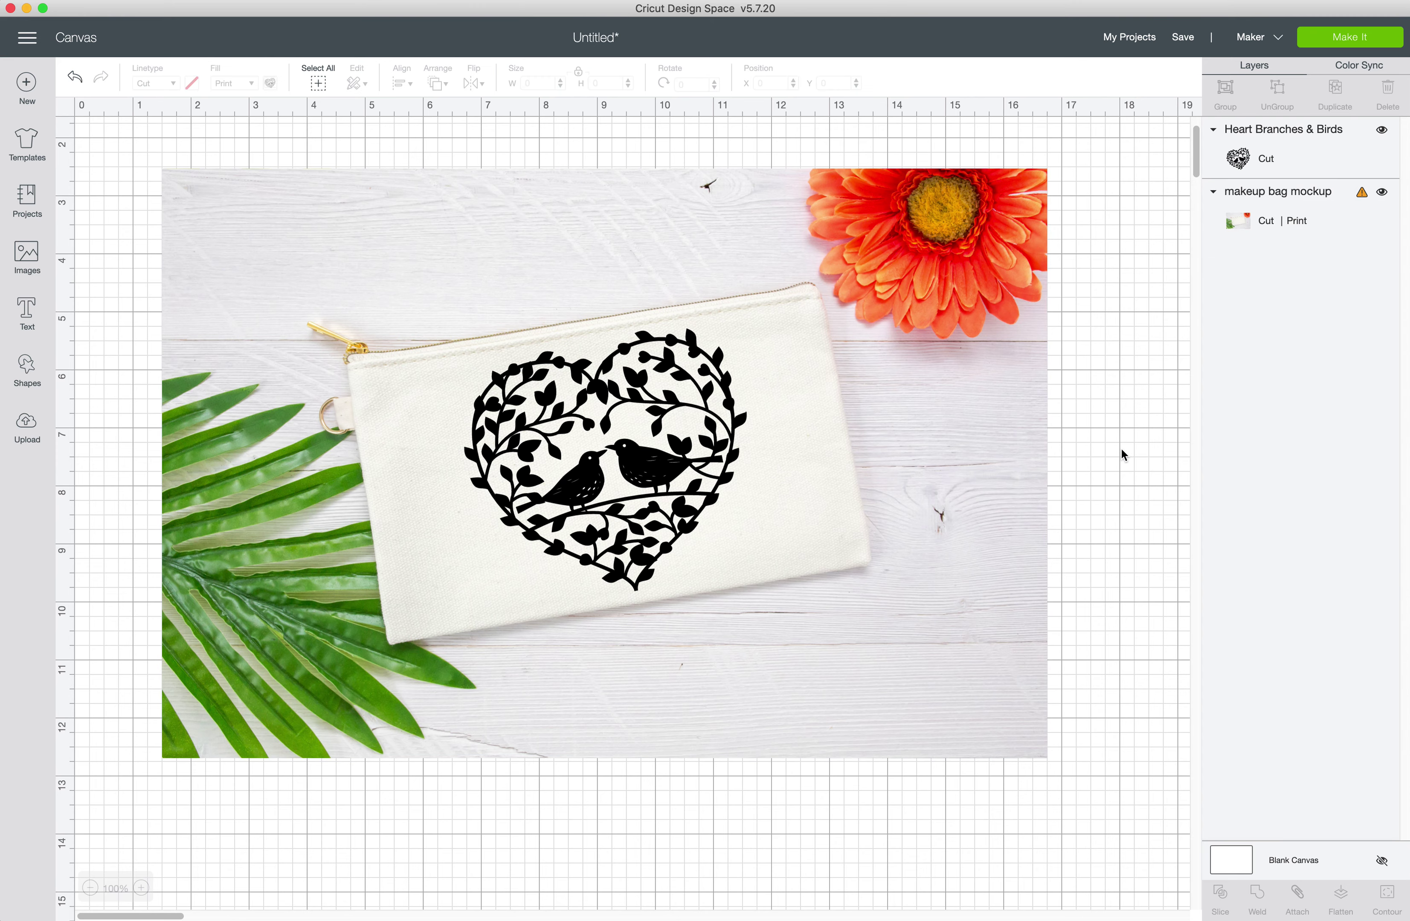
click(1190, 40)
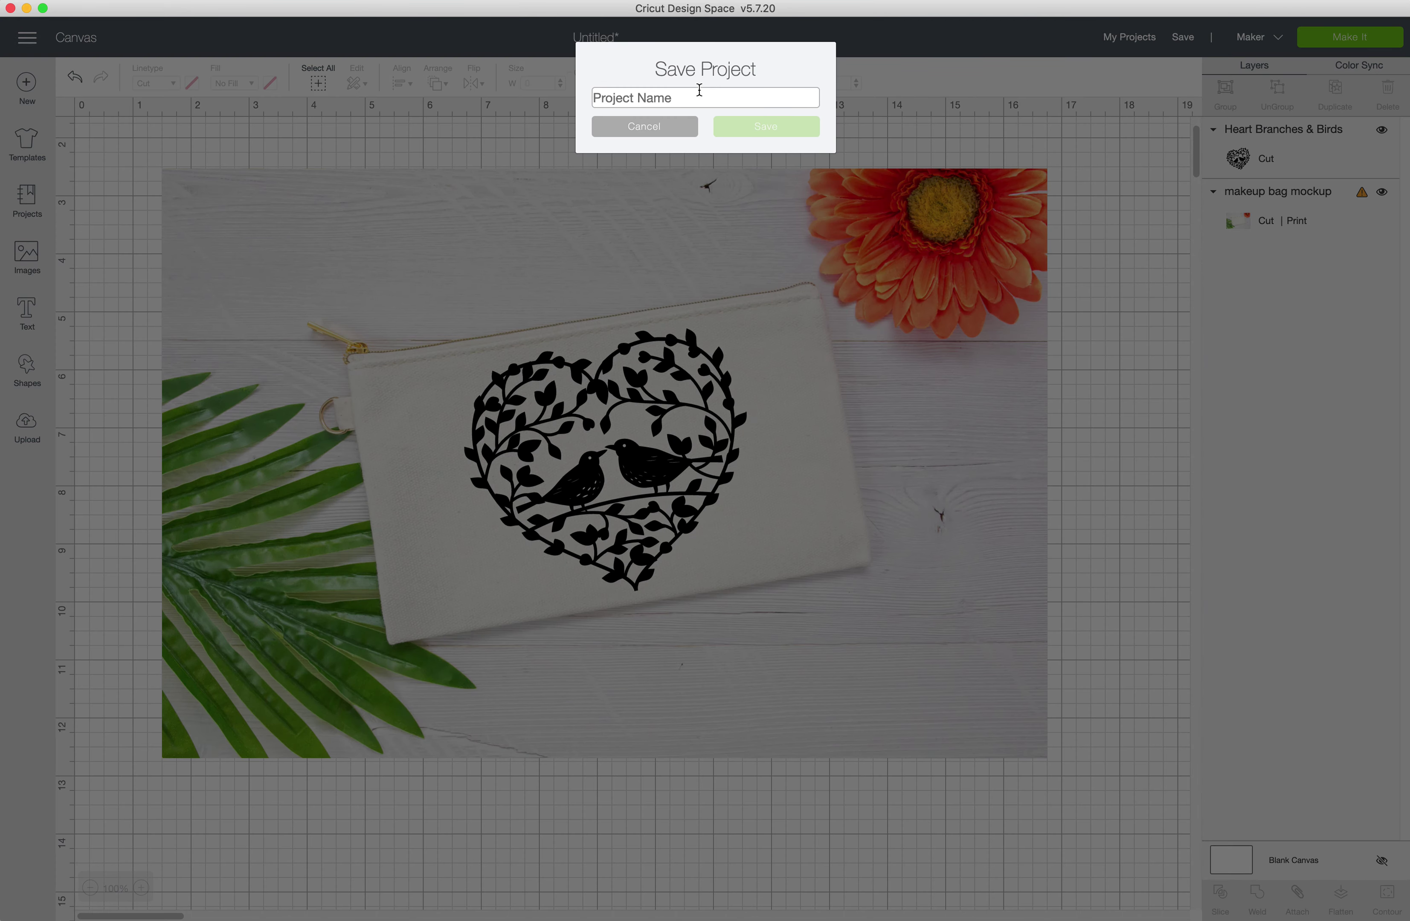
- Save the project as 'Love Birds Makeup Bag Mockup' to Cloud & Computer
click(699, 95)
text(Love Birds)
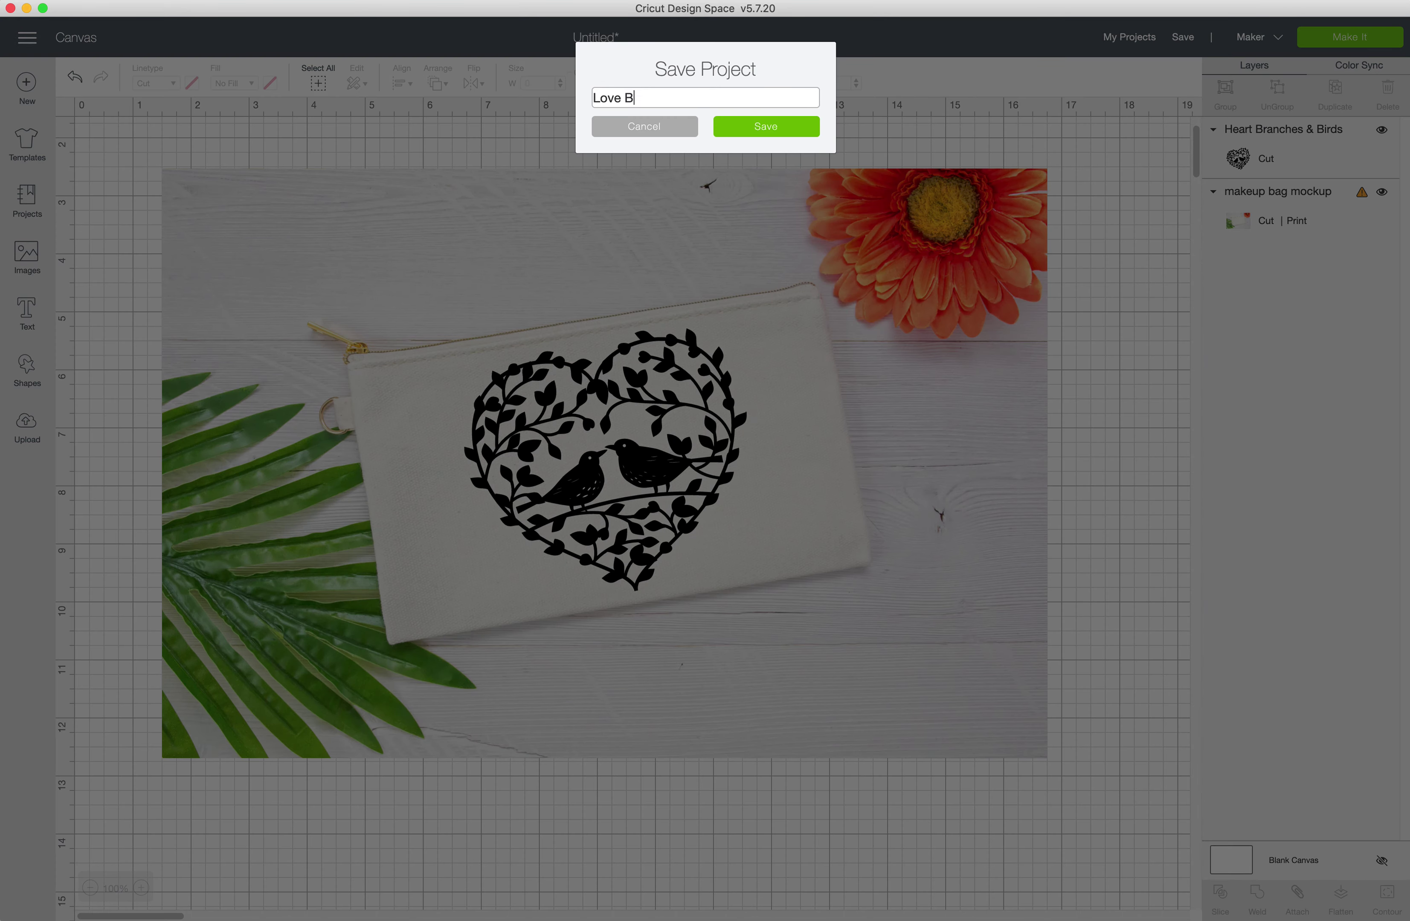
text( Makeup Bag Mockup)
click(760, 126)
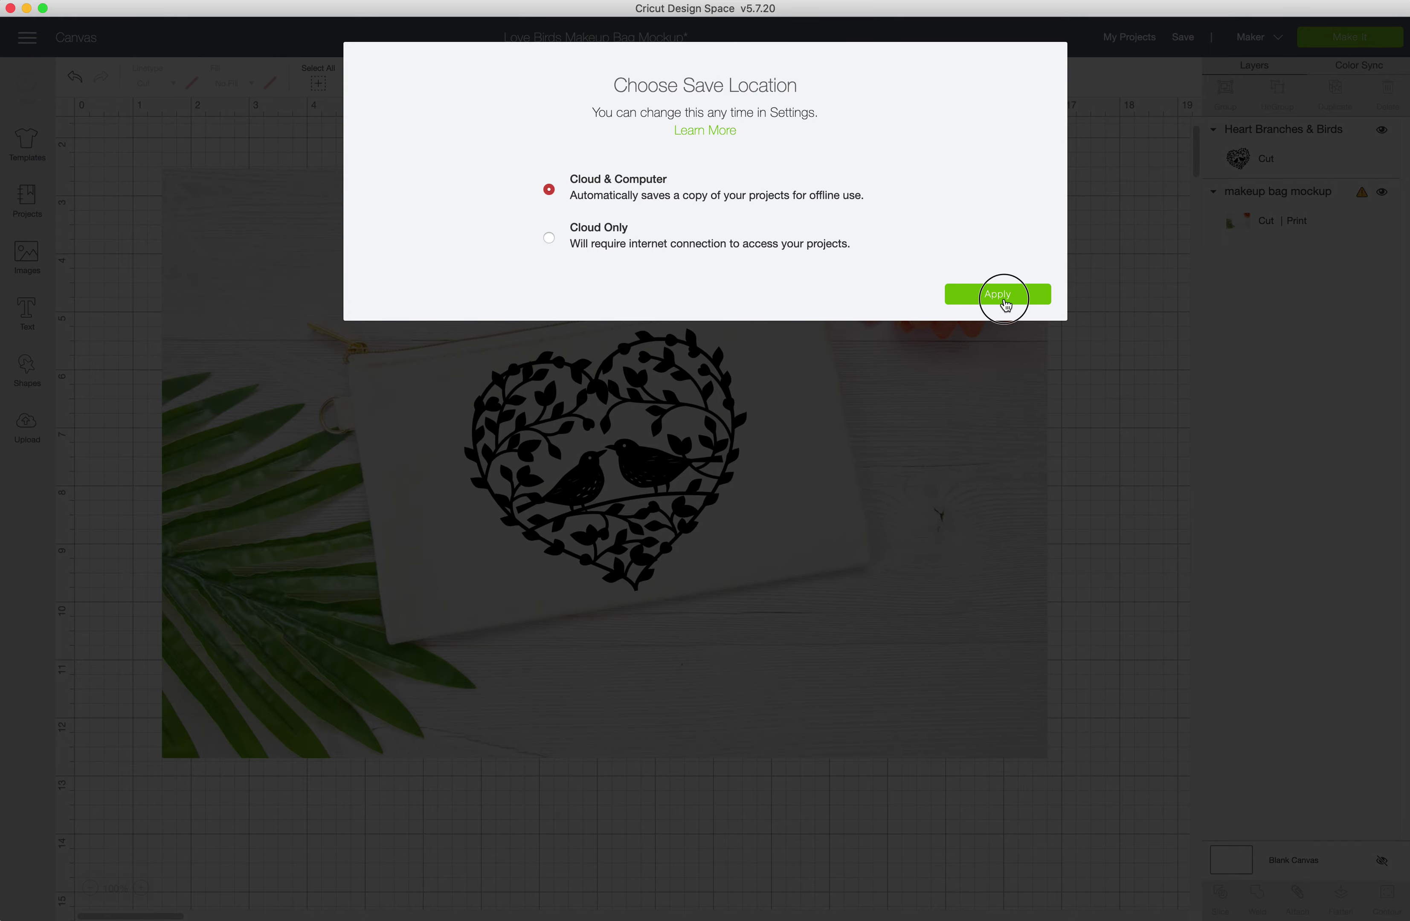
click(1007, 296)
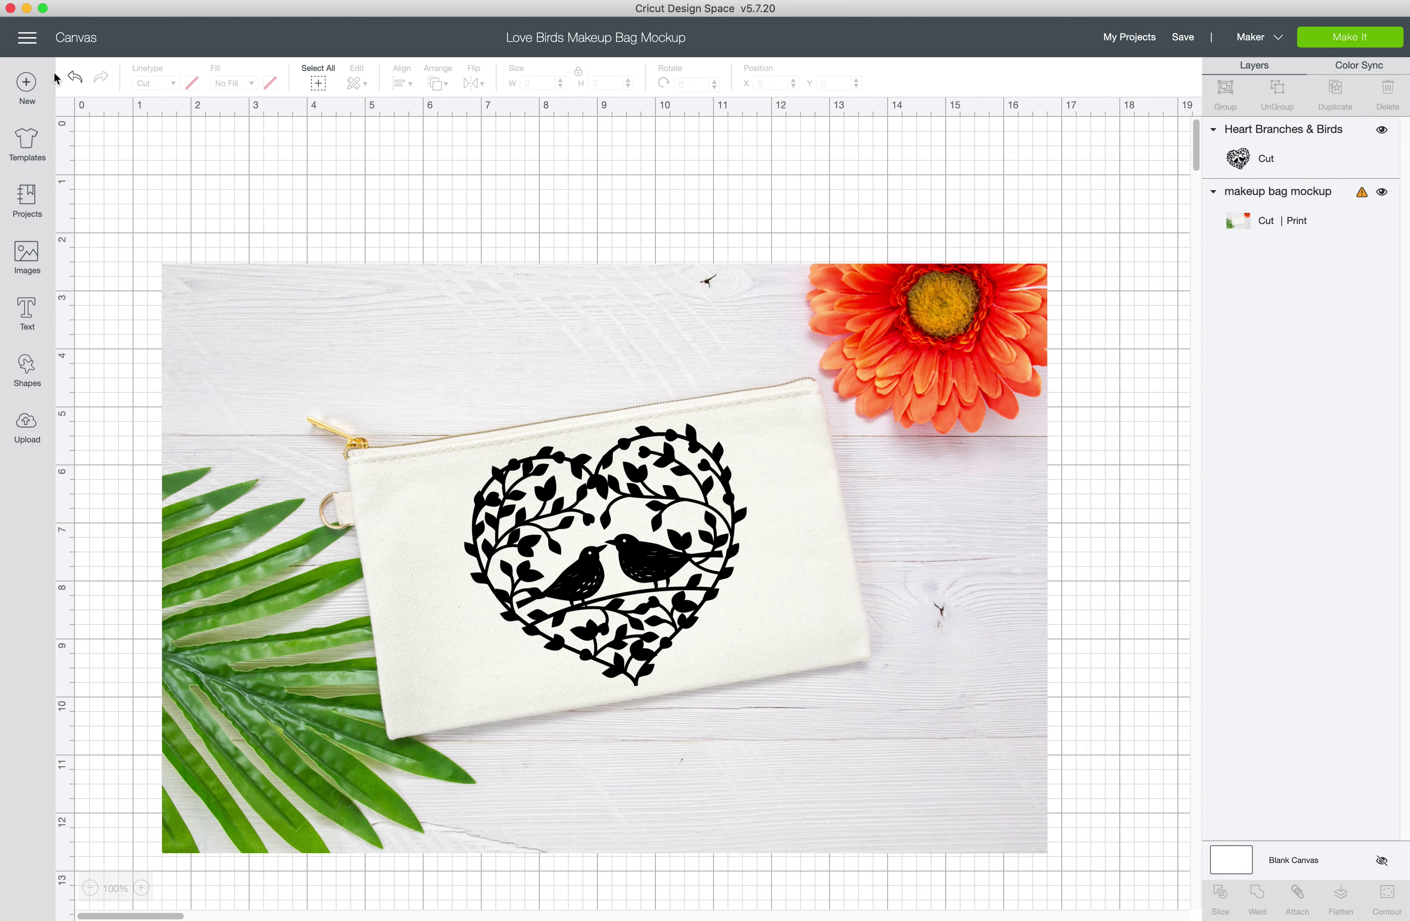
- Add the text 'Designed by my shop', move it above the bag, and shrink it to fit
click(27, 310)
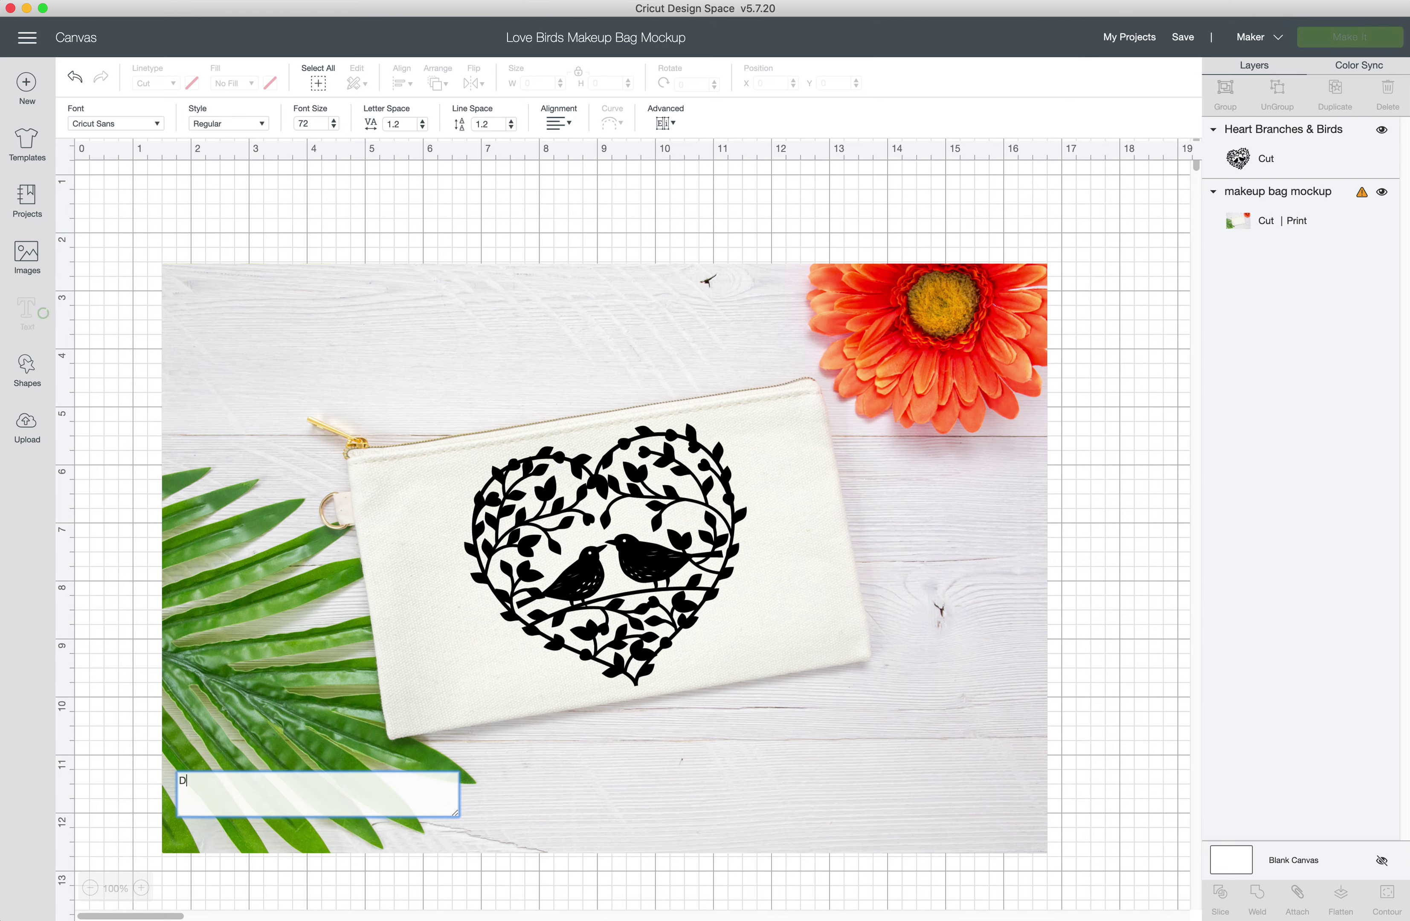
text(Design)
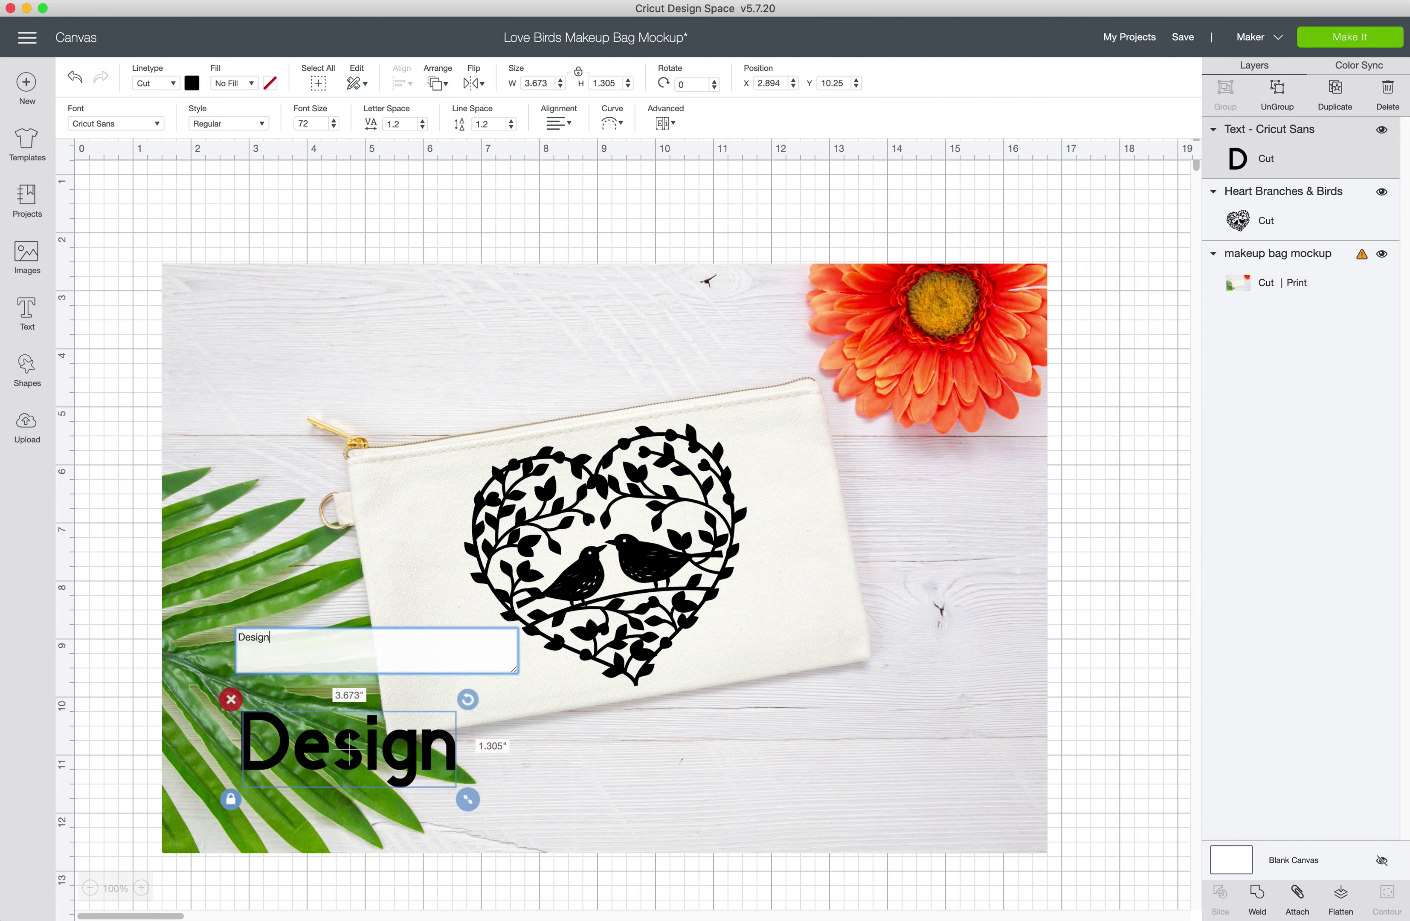
text(ed by)
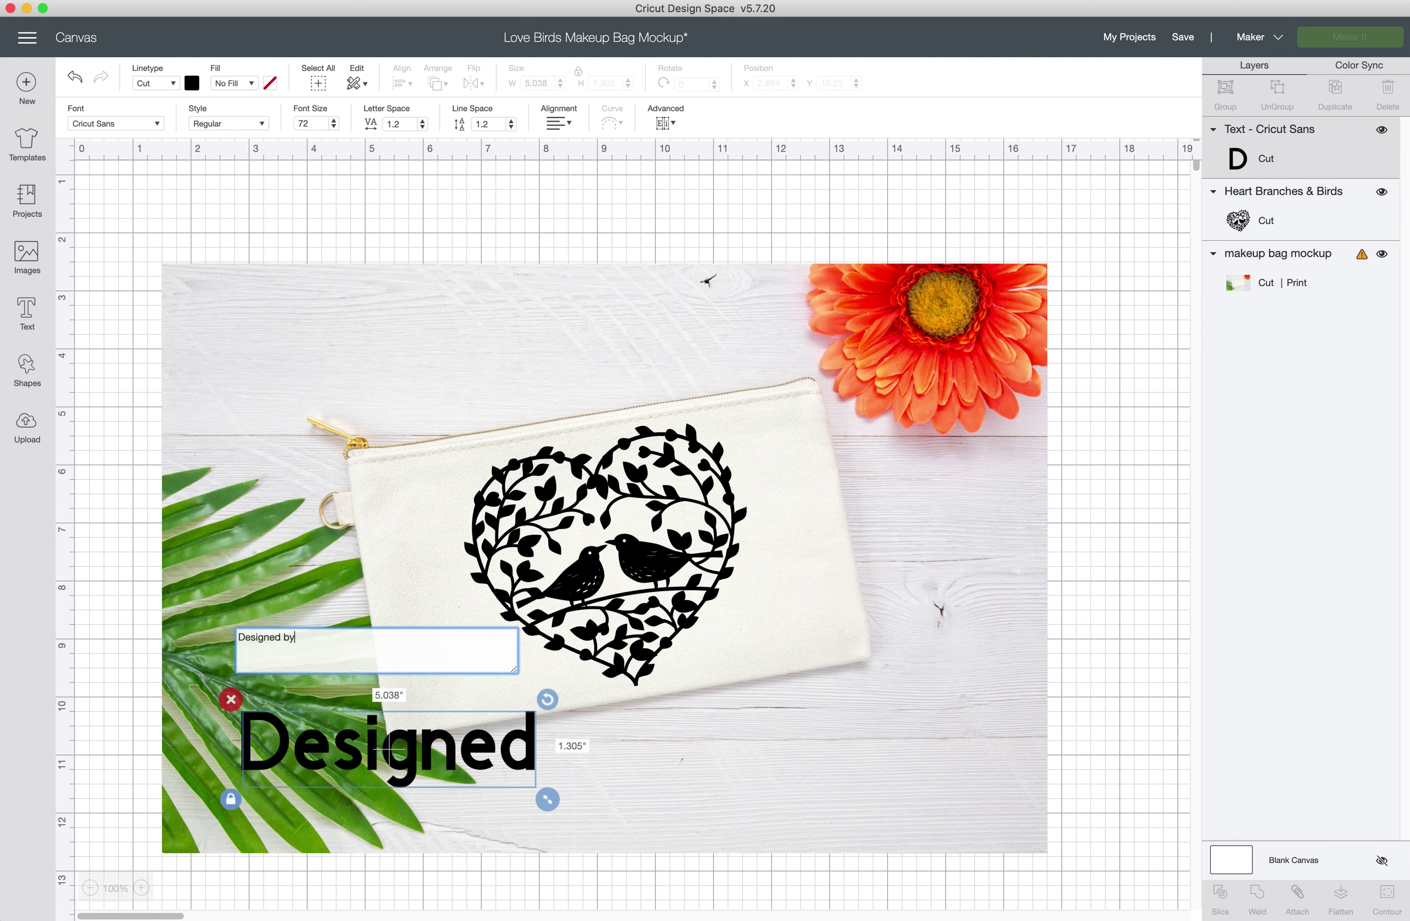
text( my shop)
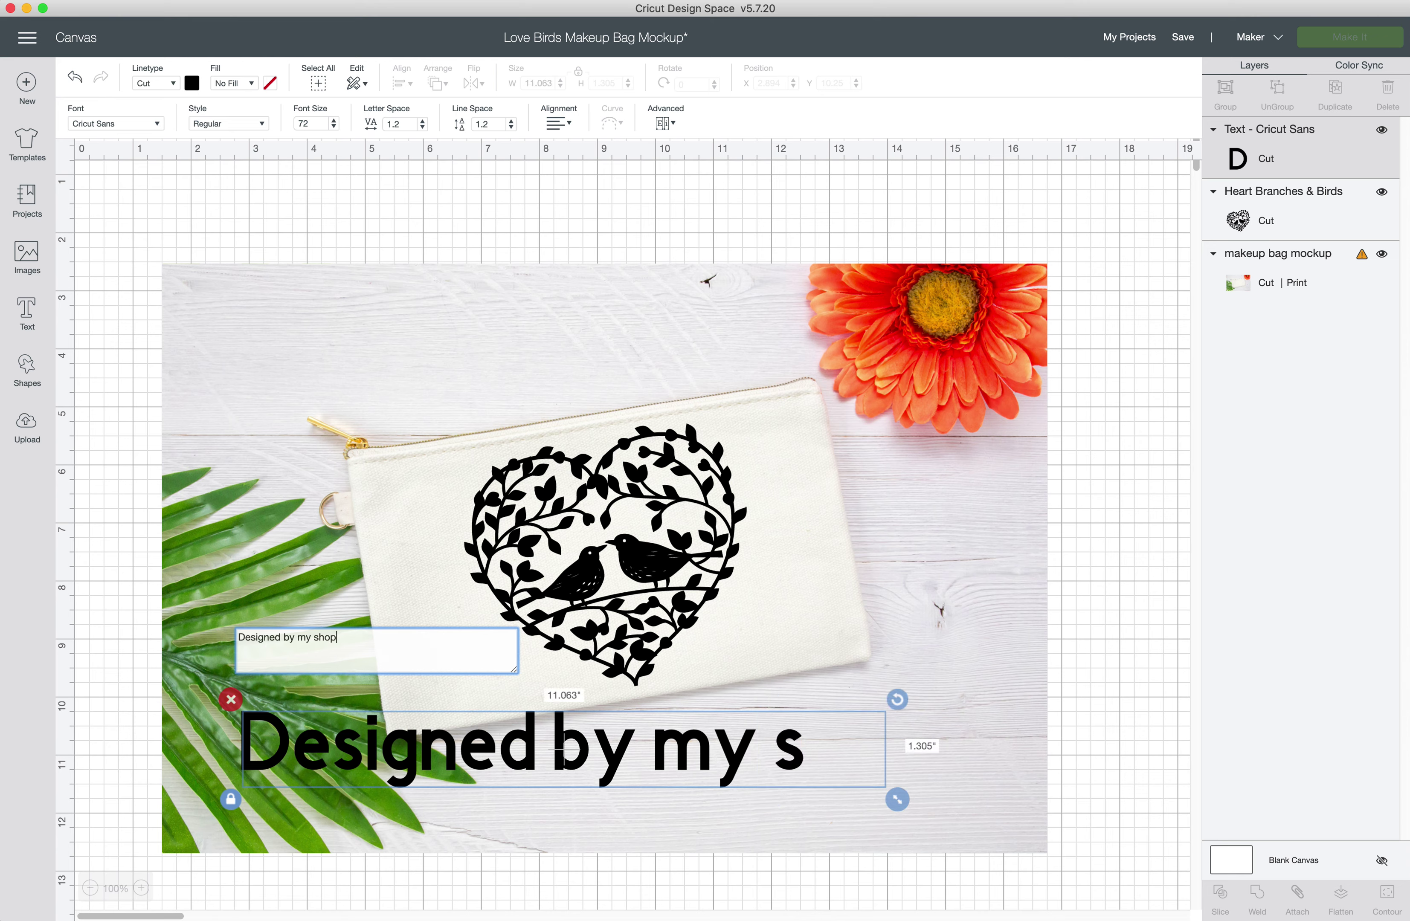
click(312, 714)
drag(312, 715, 254, 328)
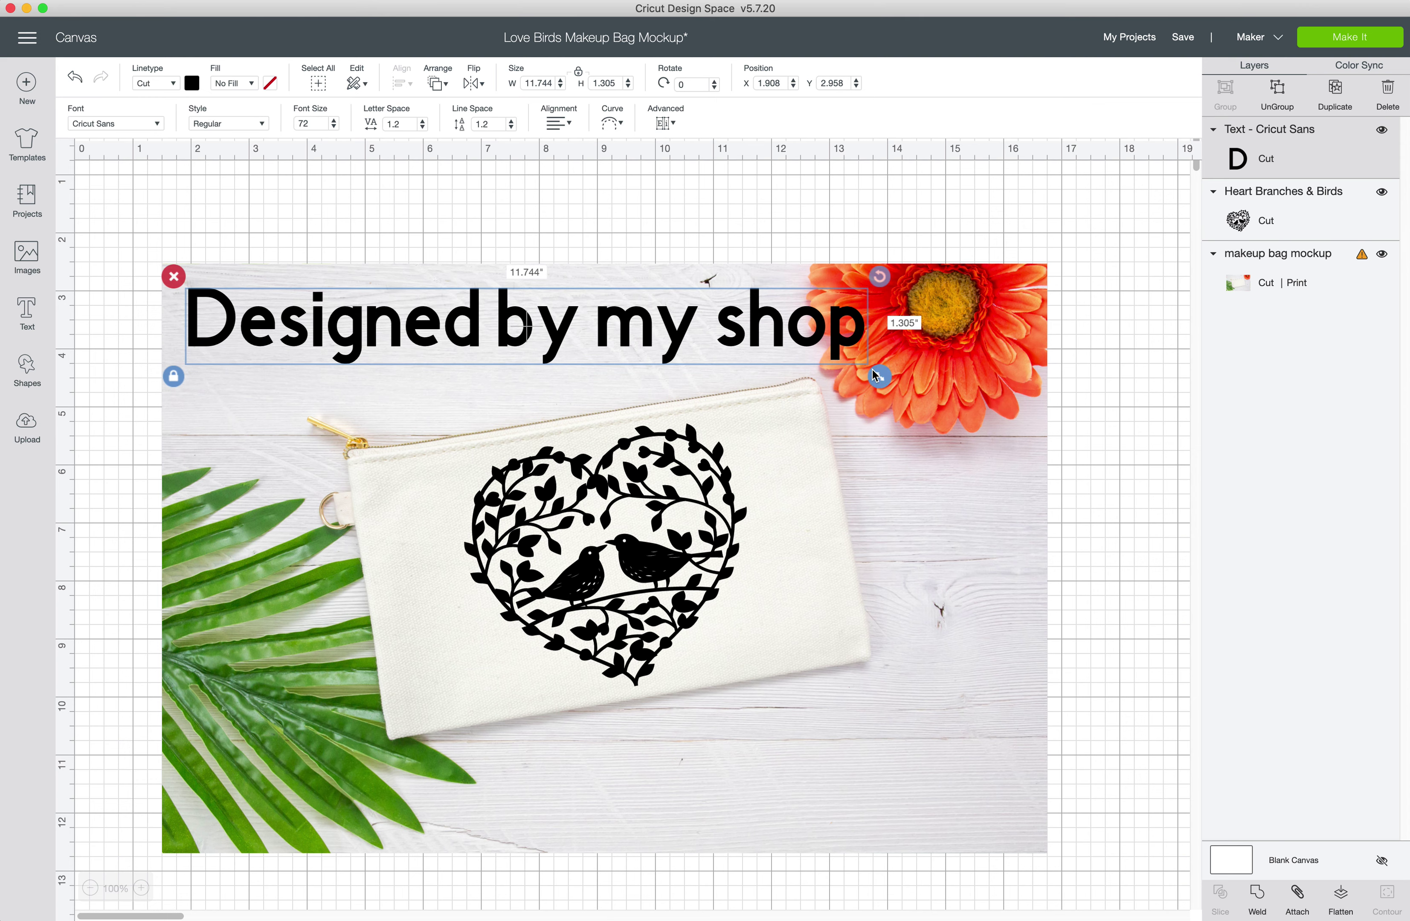
drag(880, 377, 722, 342)
click(927, 529)
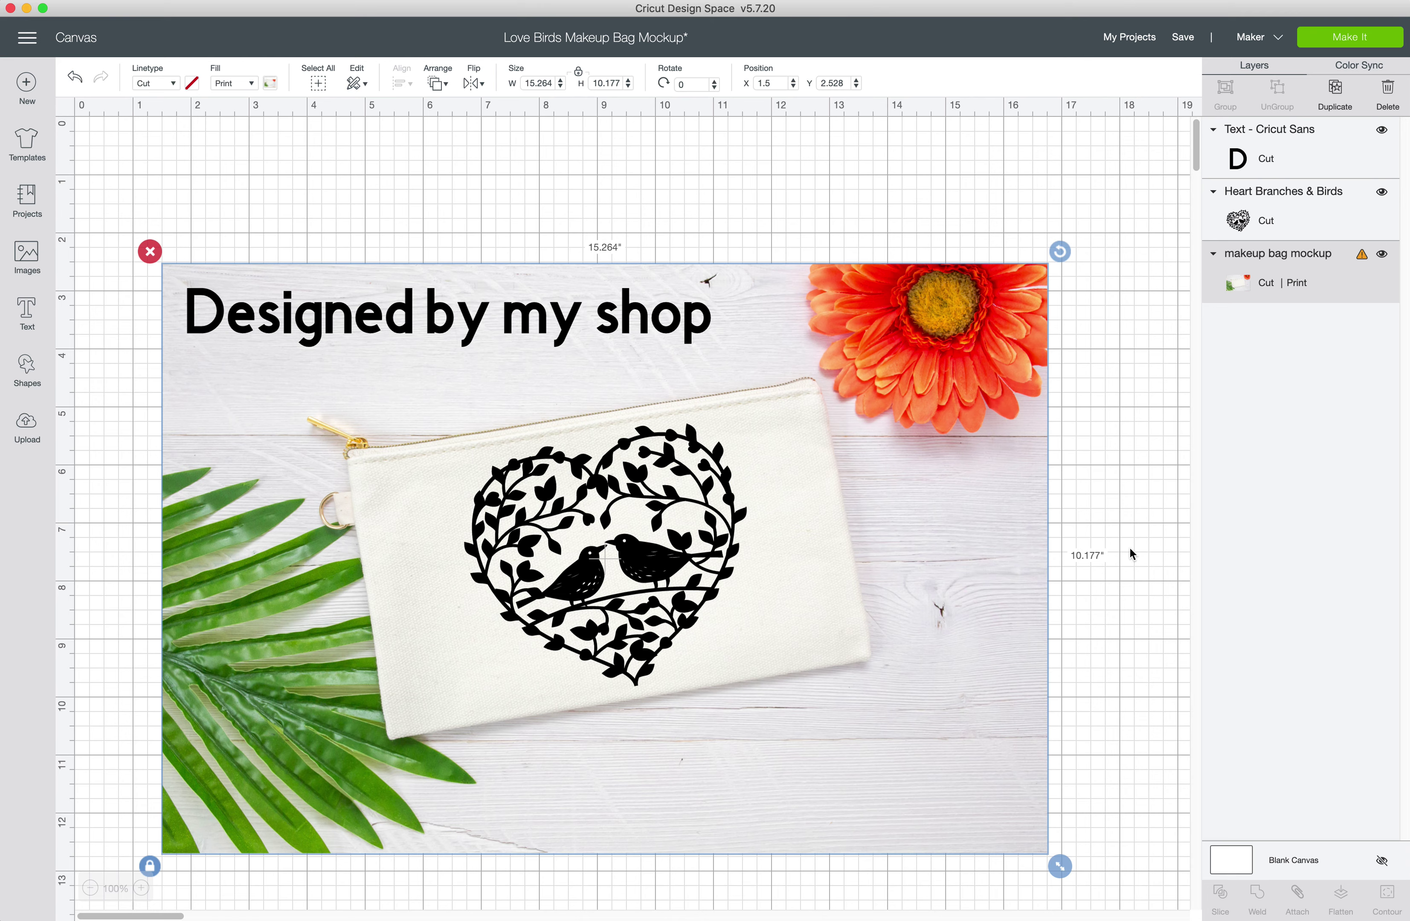
click(638, 556)
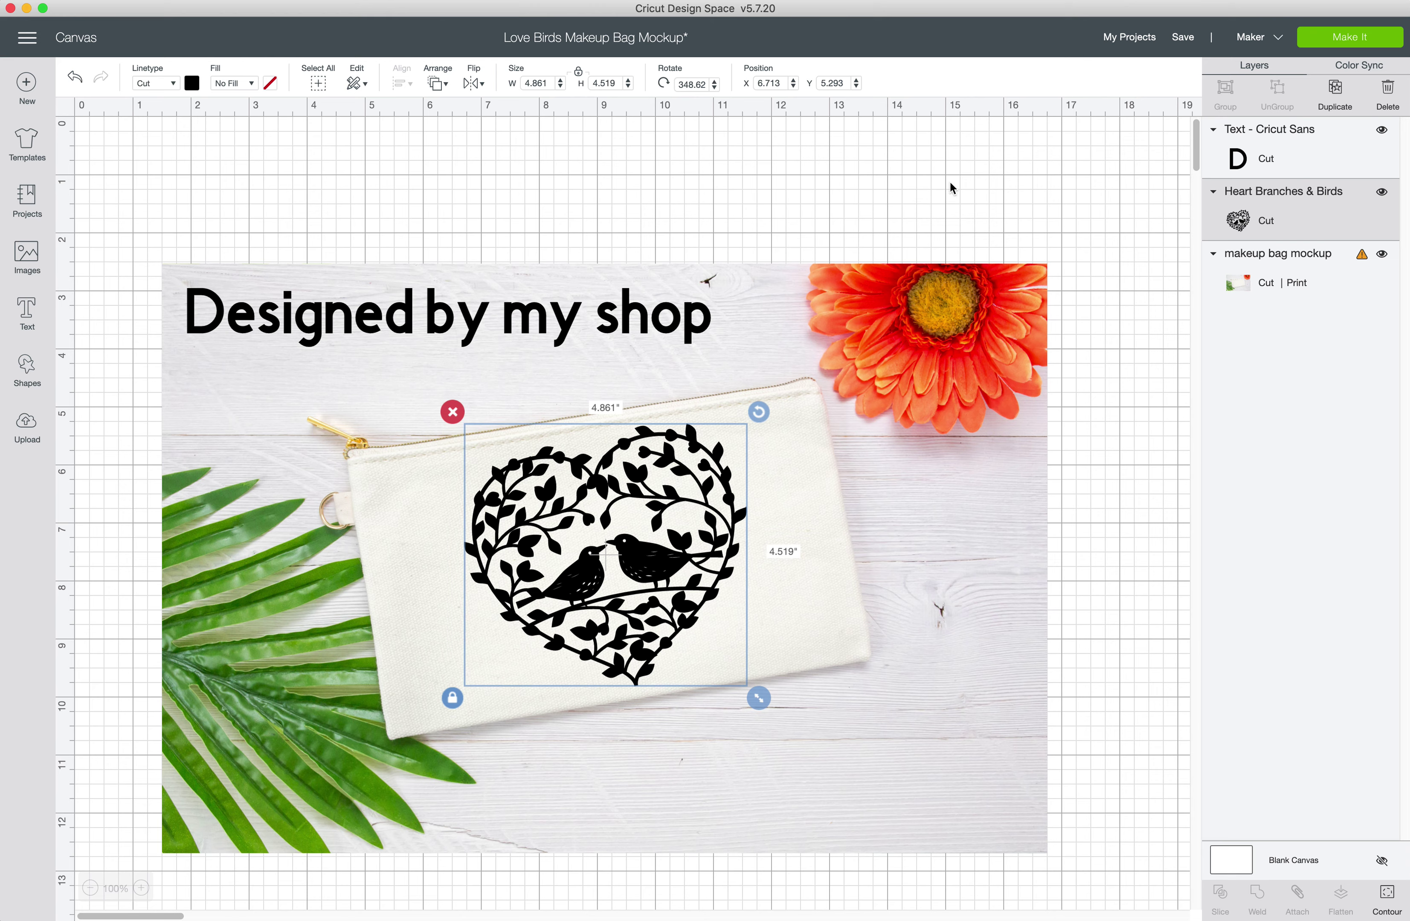
click(1103, 525)
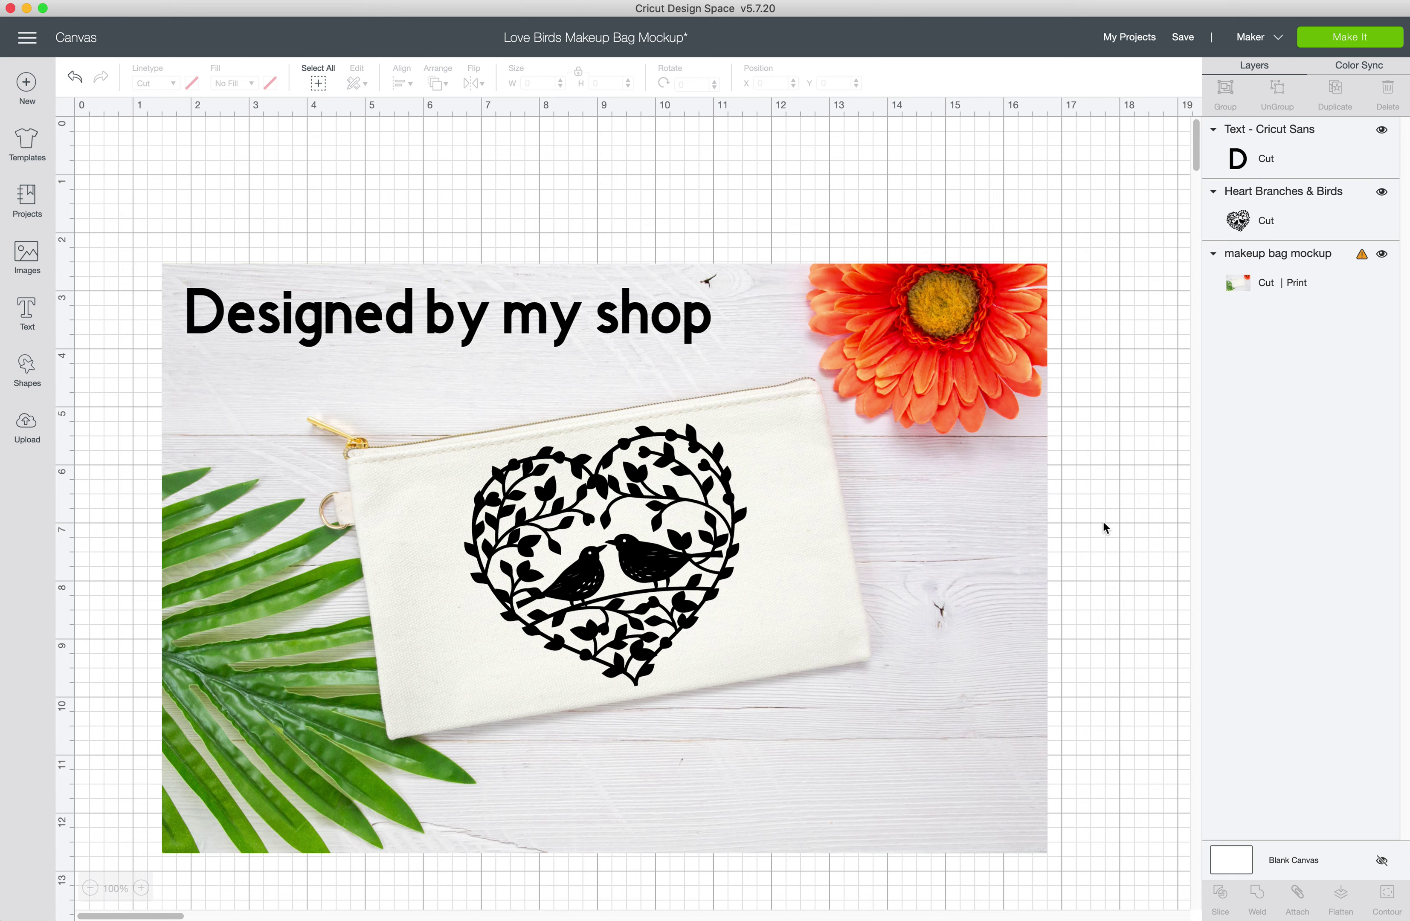